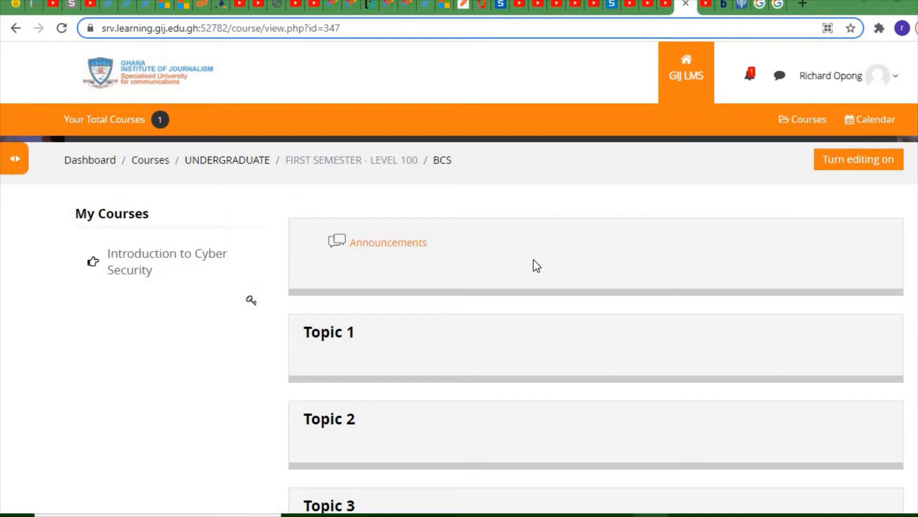
- Turn on editing for the Basic Computing Skills course and open the activity chooser for Topic 1
left_click(864, 167)
left_click(865, 167)
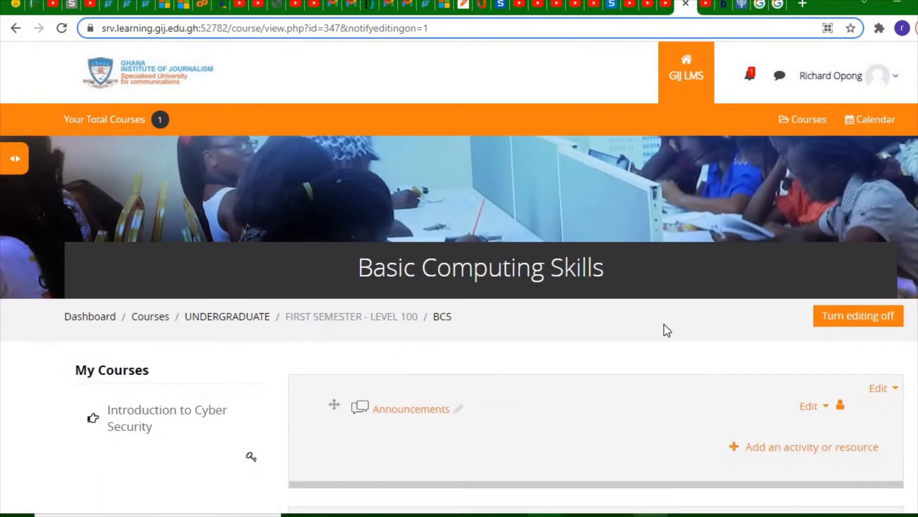
scroll(663, 324, "down", 2)
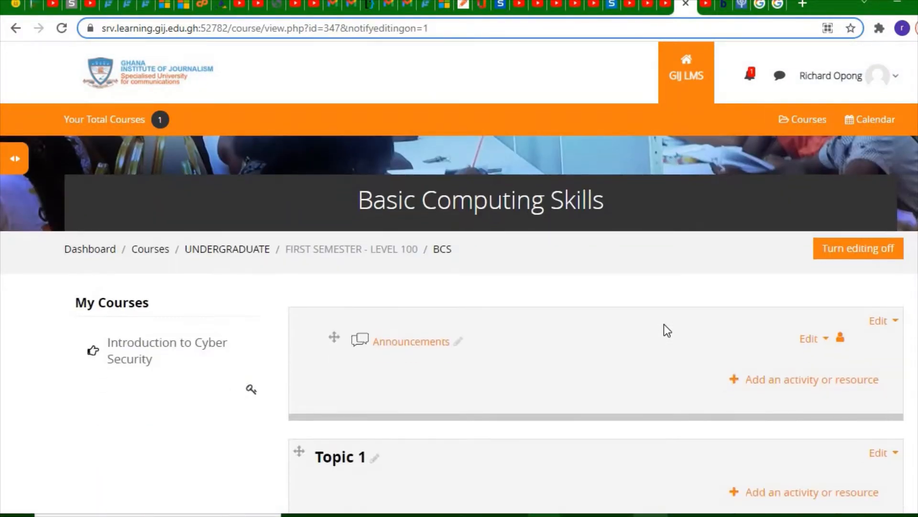
scroll(664, 322, "down", 2)
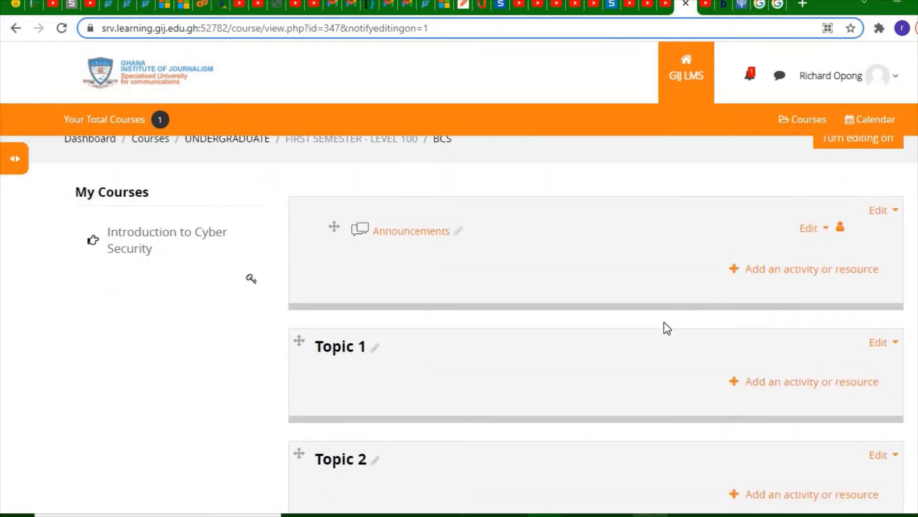
scroll(688, 342, "down", 1)
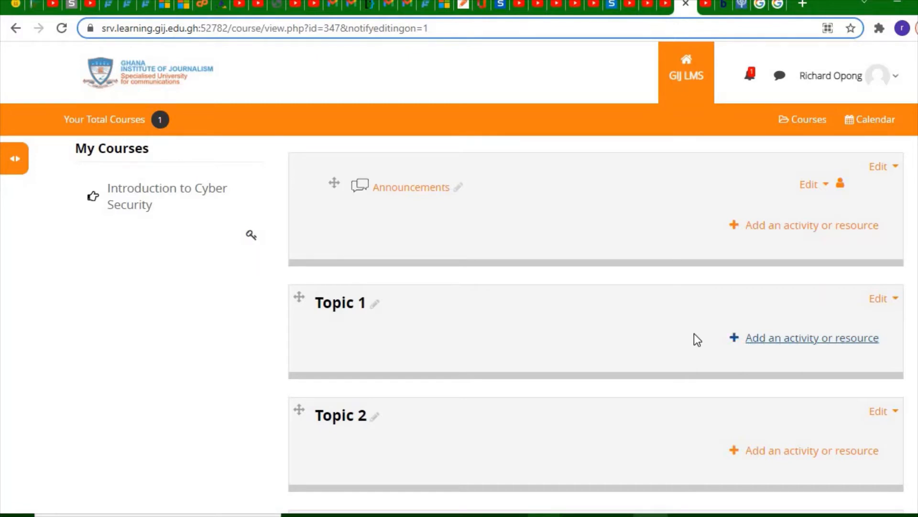
left_click(737, 341)
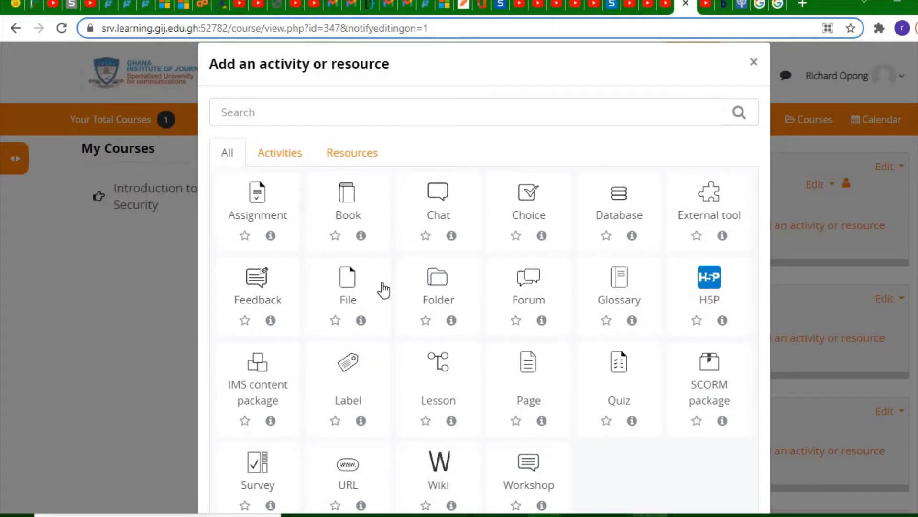
- Choose Quiz as the new activity to add to Topic 1
left_click(286, 156)
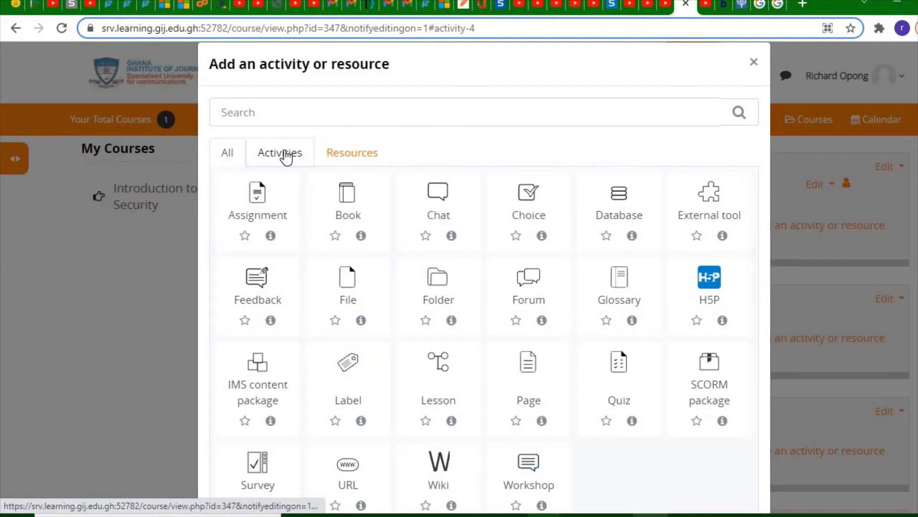
left_click(306, 119)
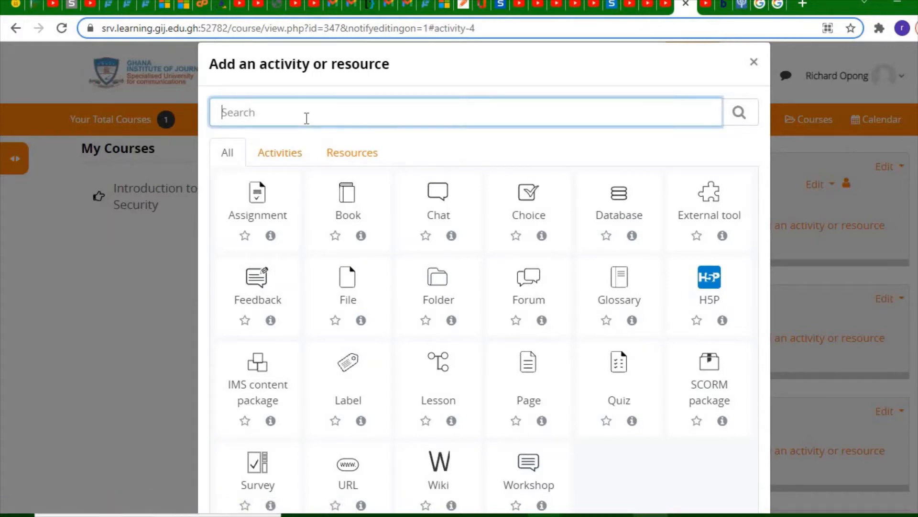
type("quiz")
left_click(626, 368)
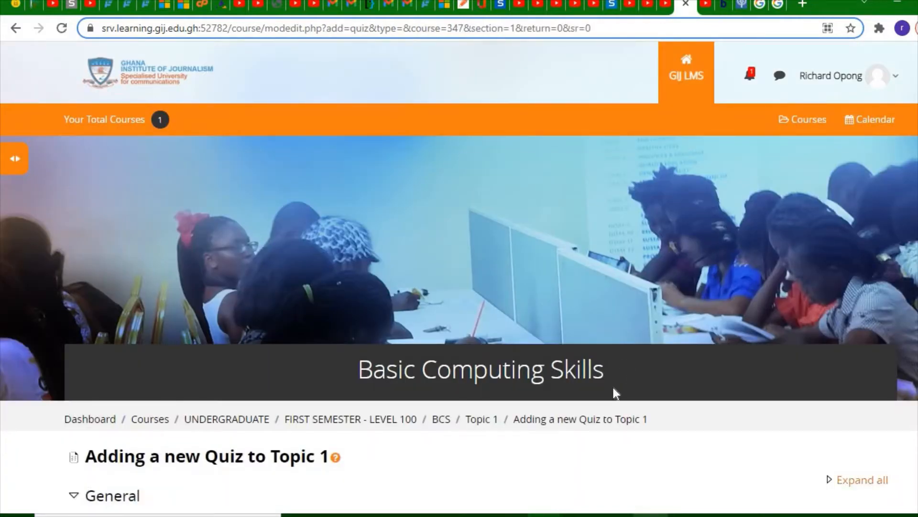
- Look through the new quiz's settings form, from General and Timing down to Competencies, and return to its beginning
scroll(604, 441, "down", 3)
scroll(605, 441, "down", 5)
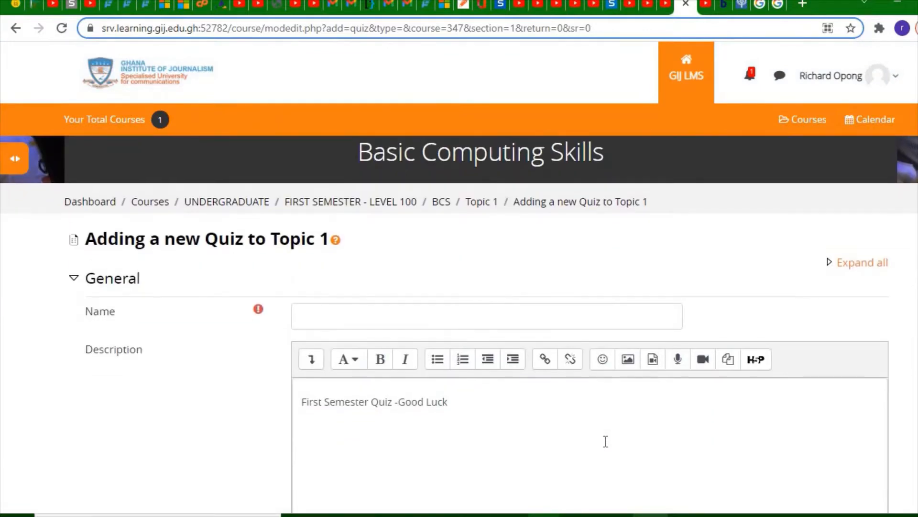
scroll(605, 441, "down", 4)
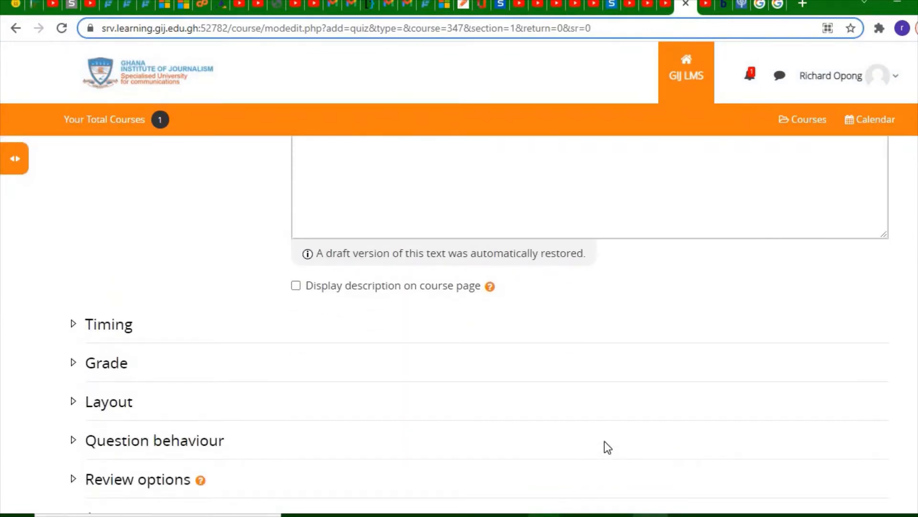
scroll(605, 441, "down", 1)
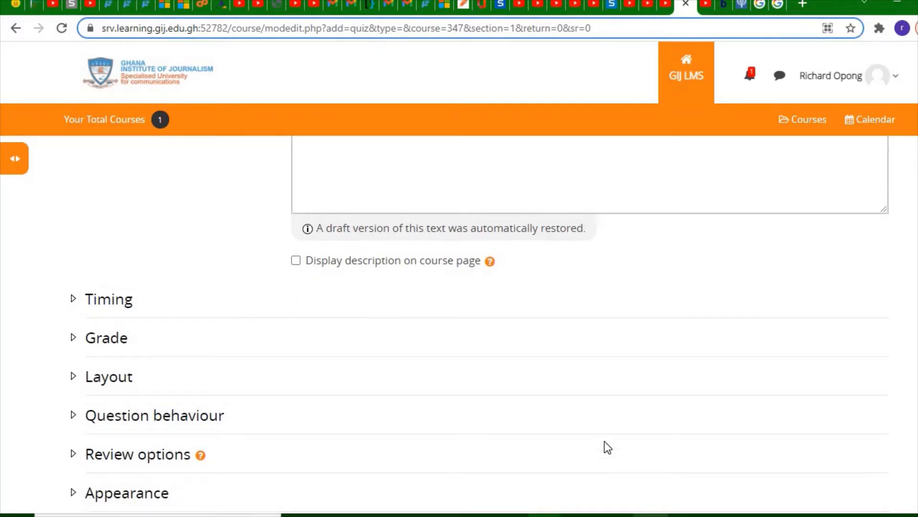
scroll(605, 442, "down", 1)
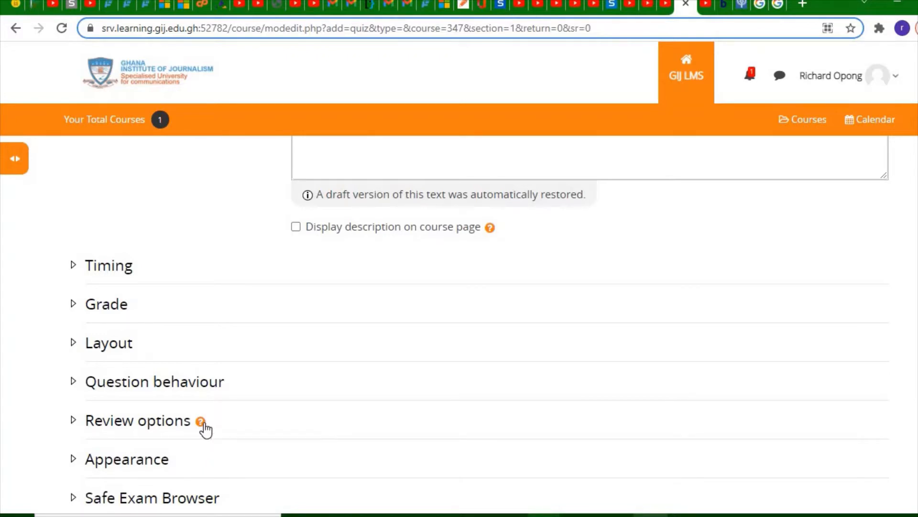
scroll(204, 423, "down", 2)
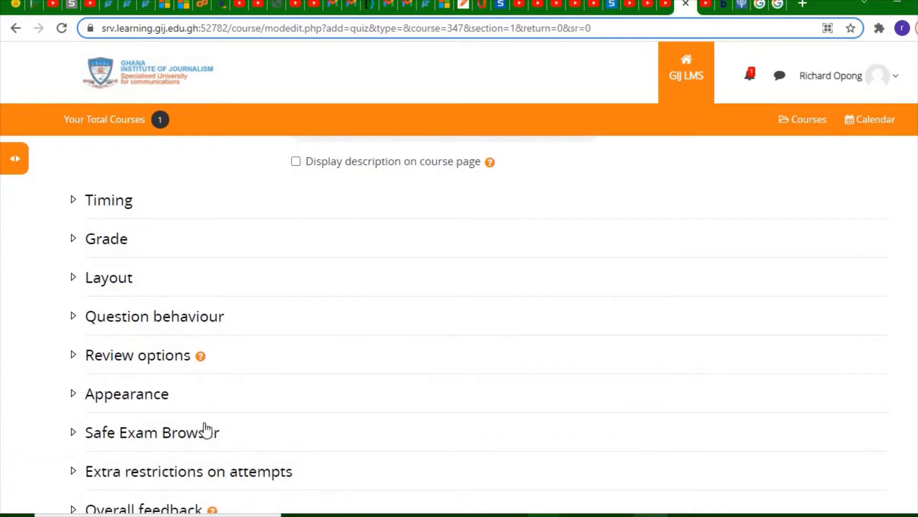
scroll(205, 423, "down", 1)
scroll(204, 423, "down", 3)
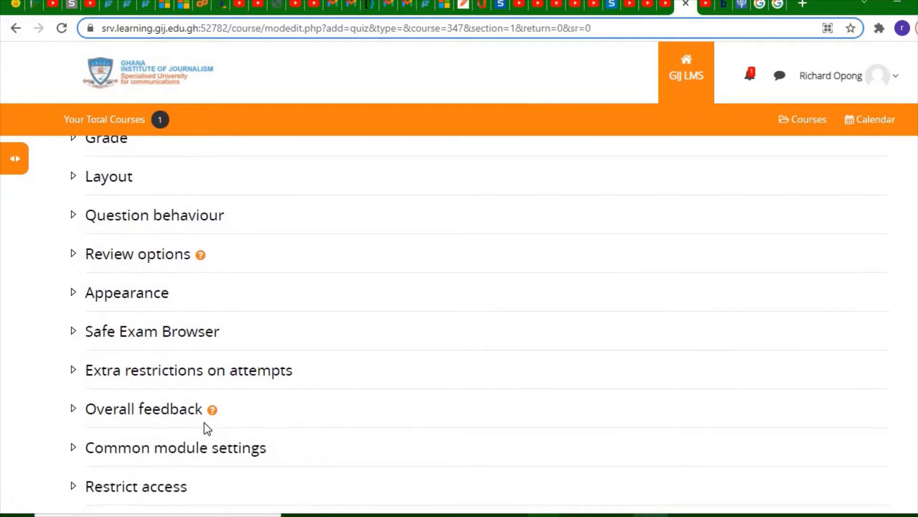
scroll(205, 423, "down", 3)
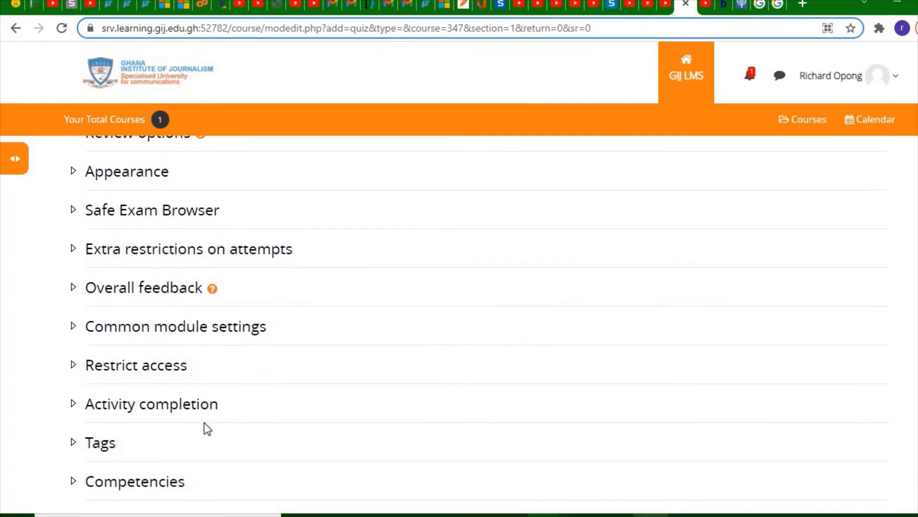
scroll(205, 423, "up", 8)
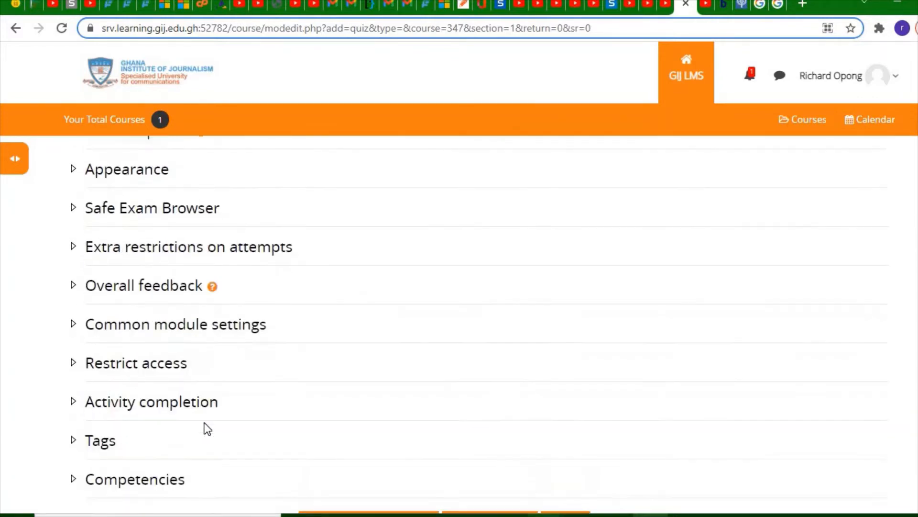
scroll(204, 422, "up", 6)
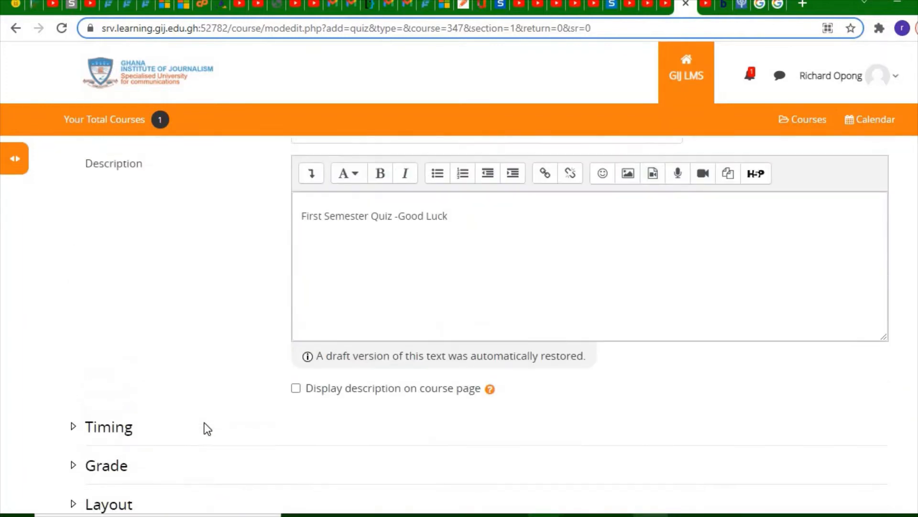
scroll(205, 417, "down", 2)
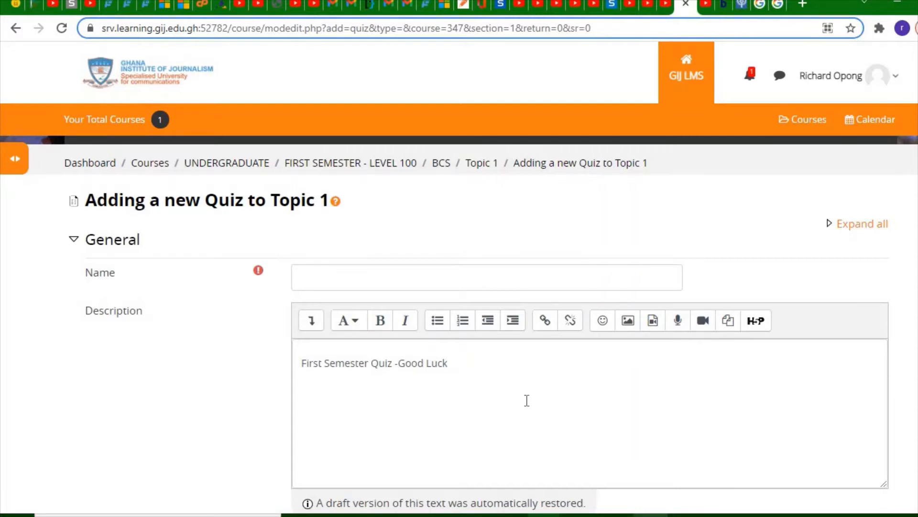
- Check the quiz title in the Word document Document3 and enter "Computer Literacy" as the quiz name in the browser form
left_click(375, 281)
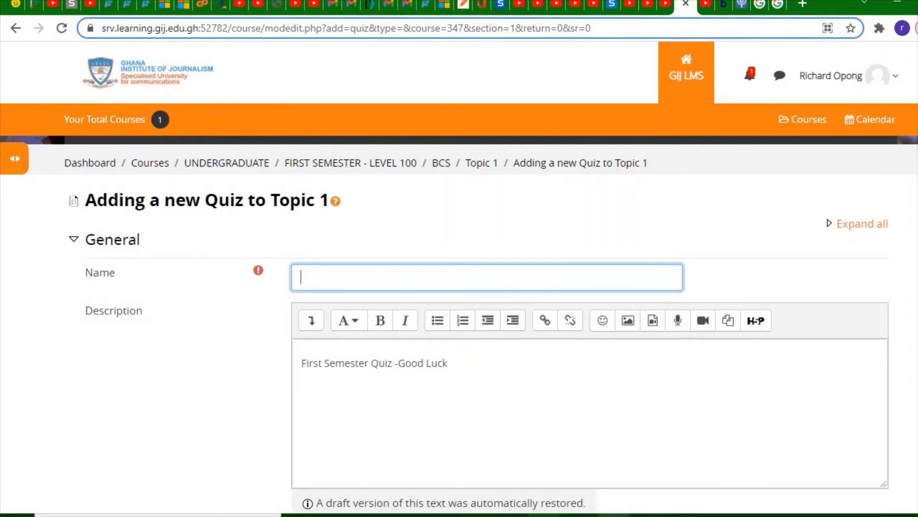
left_click(614, 515)
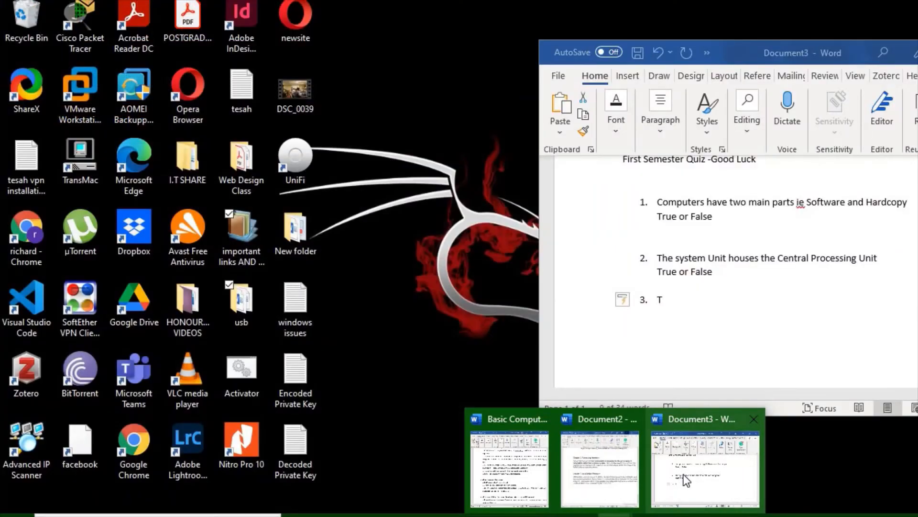
left_click(684, 475)
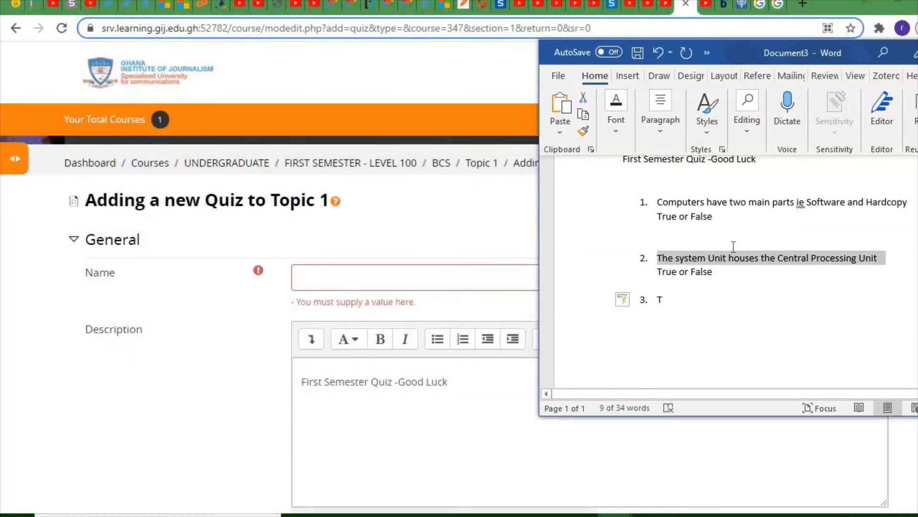
scroll(734, 246, "up", 3)
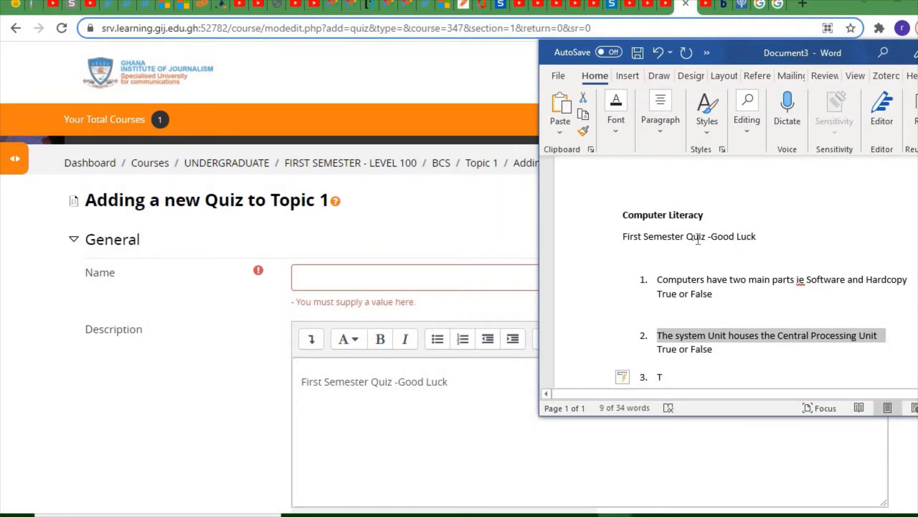
left_click(444, 274)
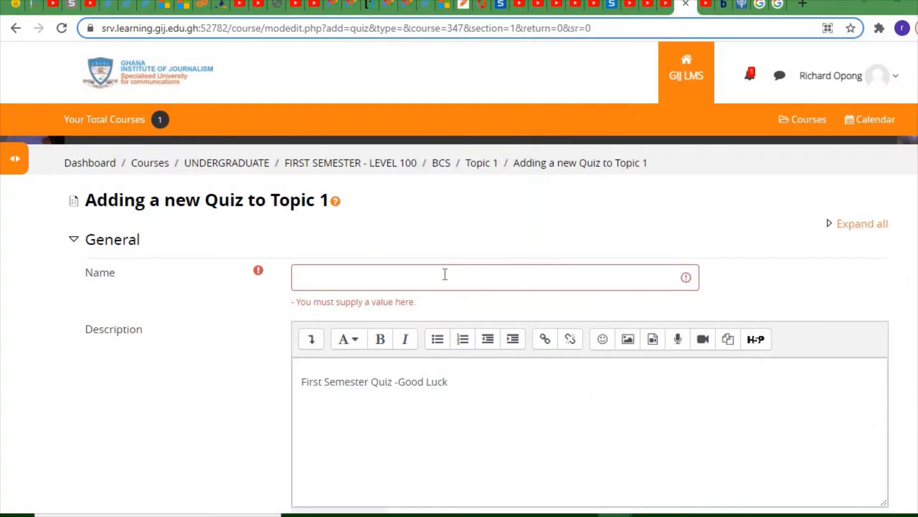
type("Comp")
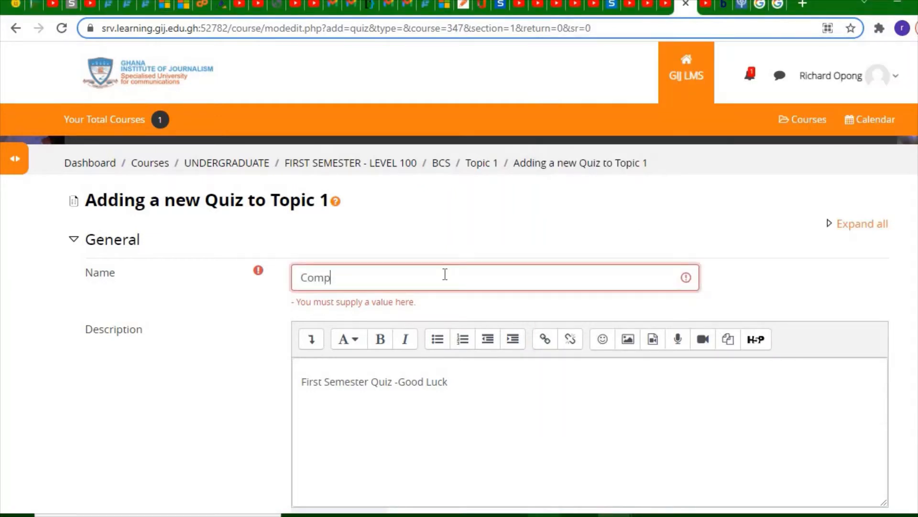
type("uter Litera")
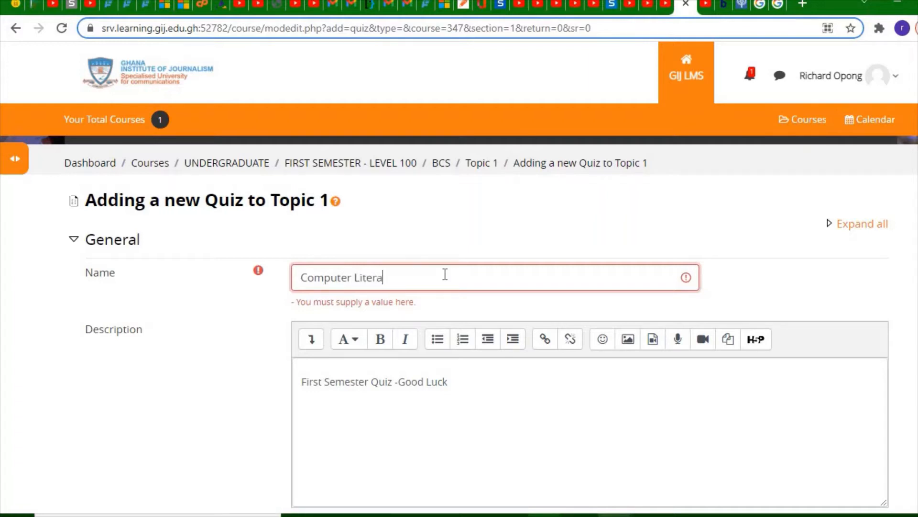
type("cy")
- Keep the existing quiz description and set it to display on the course page
scroll(435, 379, "down", 2)
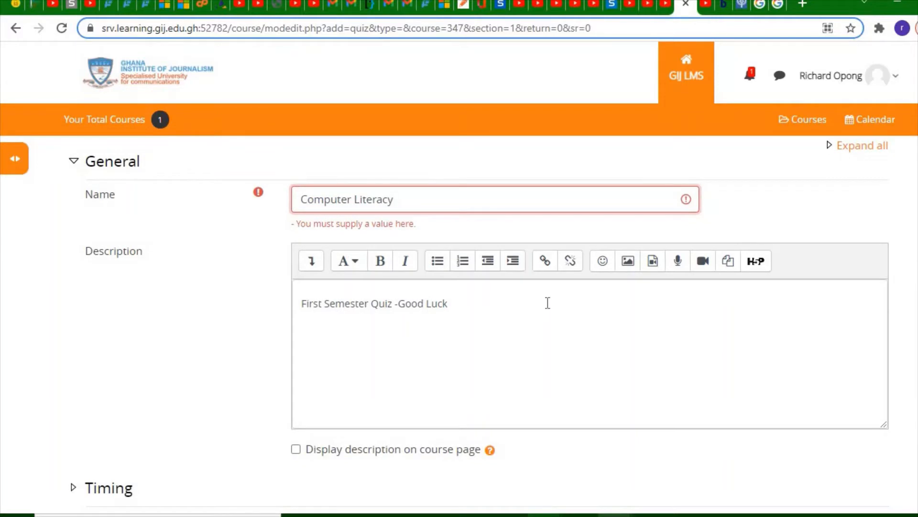
left_click(654, 403)
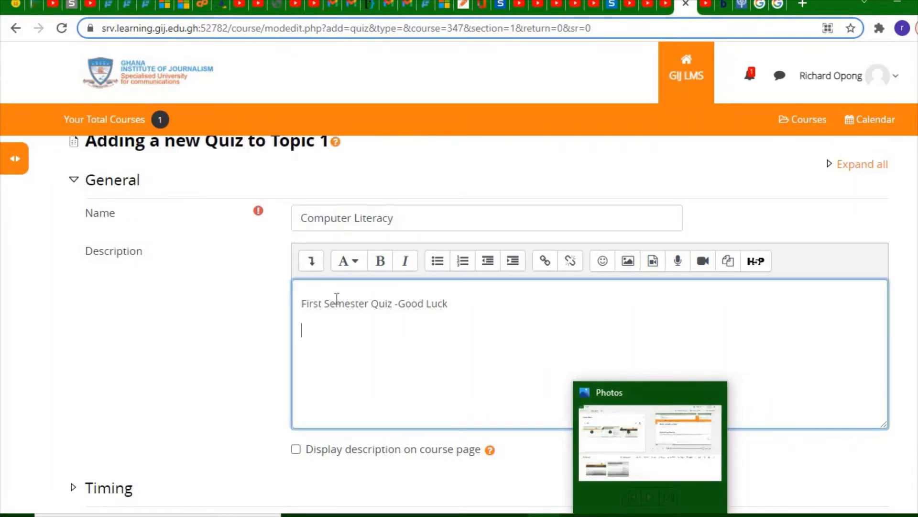
scroll(314, 393, "down", 1)
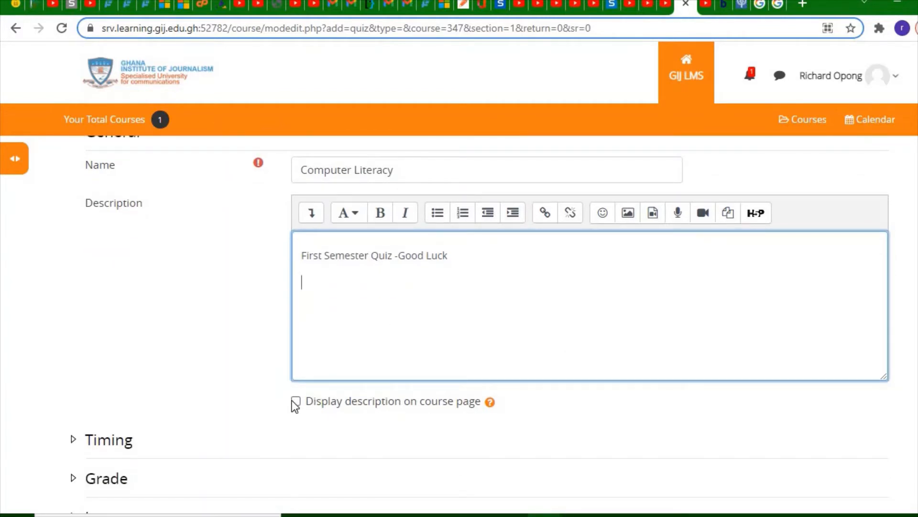
left_click(297, 401)
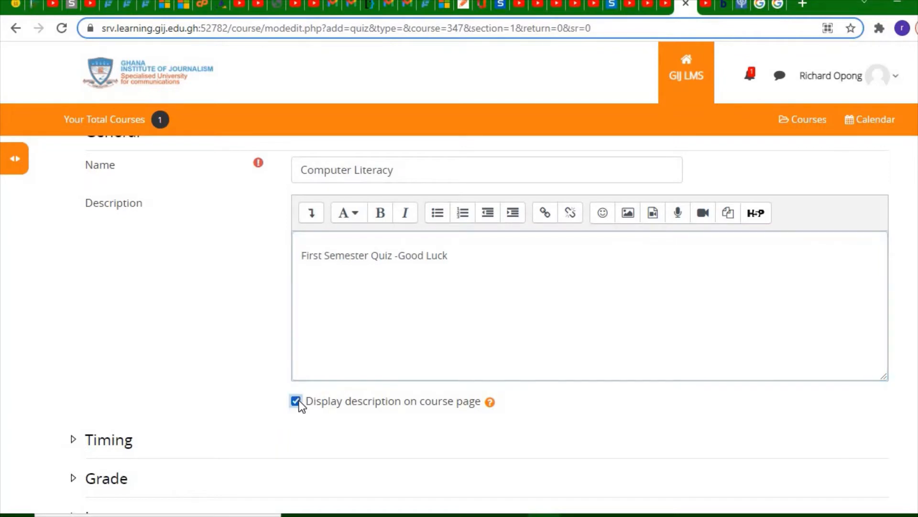
- Save the new quiz and display it
scroll(300, 406, "down", 5)
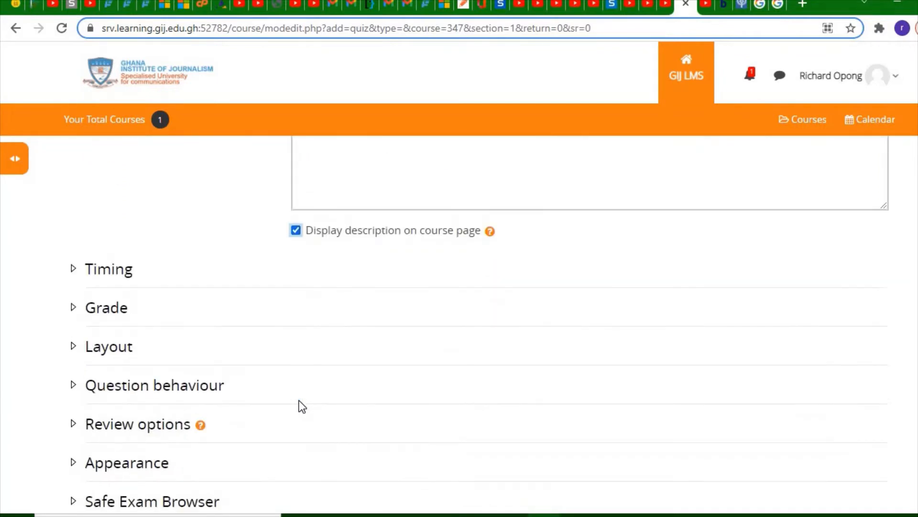
scroll(302, 406, "down", 5)
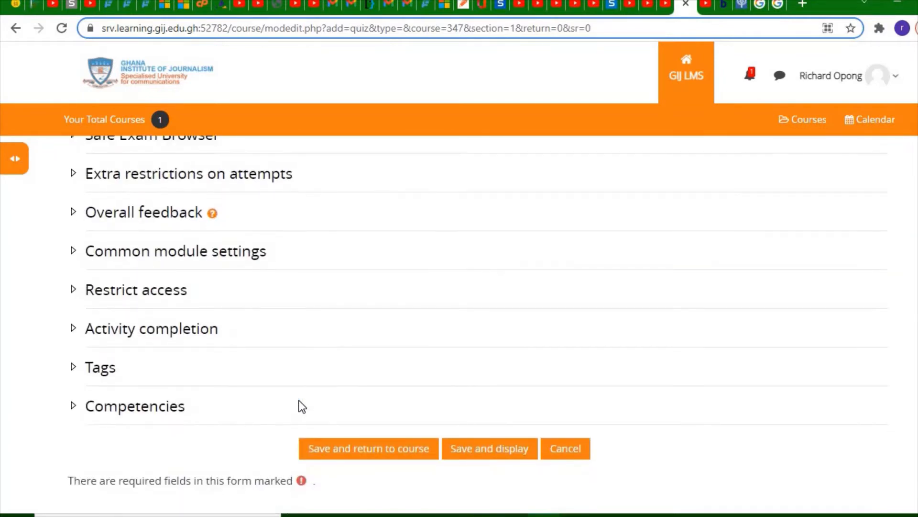
left_click(496, 457)
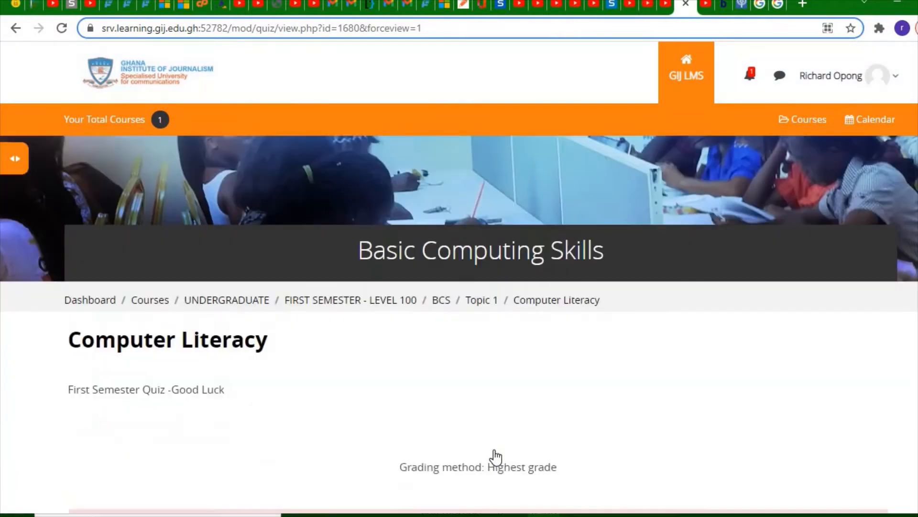
- Open the Computer Literacy quiz for editing its questions
scroll(496, 458, "down", 2)
scroll(496, 457, "down", 2)
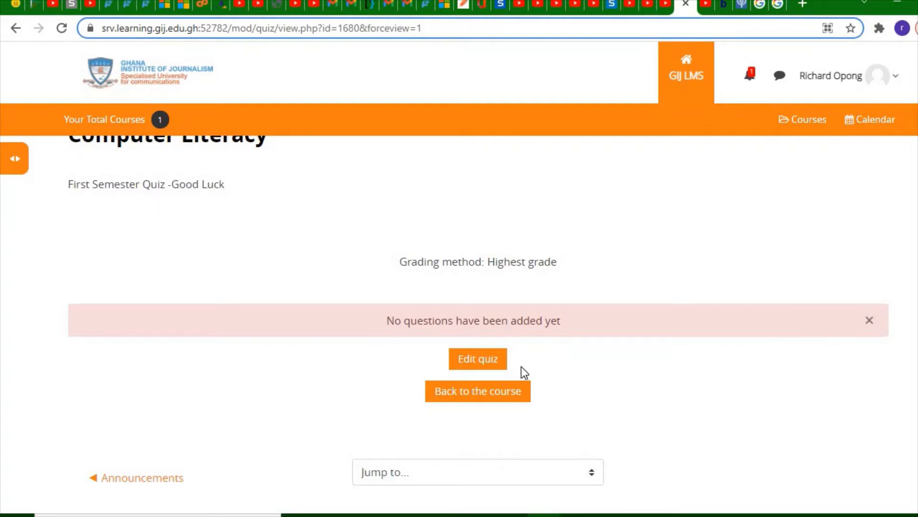
left_click(478, 358)
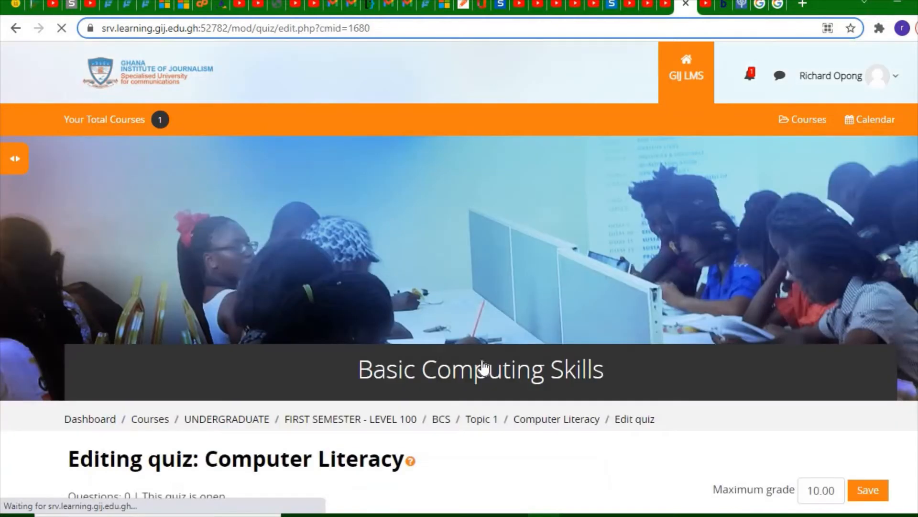
scroll(483, 366, "down", 4)
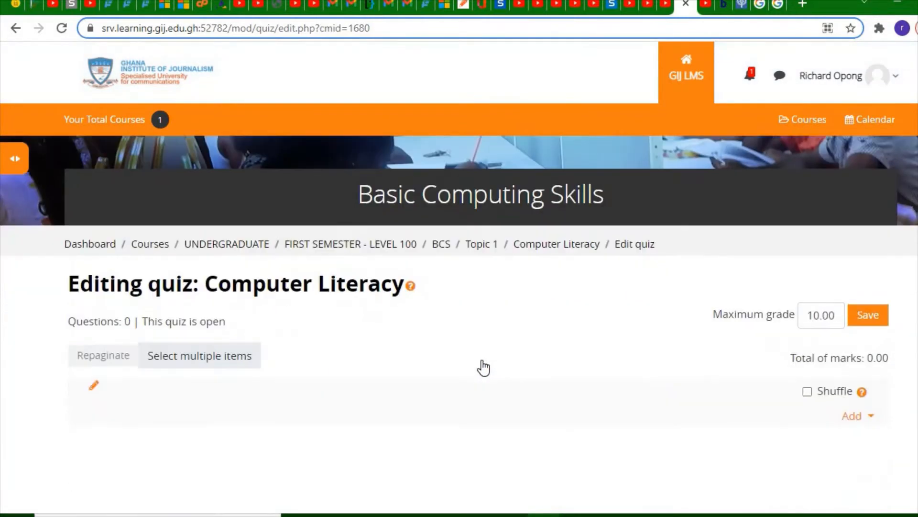
- Add a new question of the True/False type to the Computer Literacy quiz
scroll(484, 367, "down", 1)
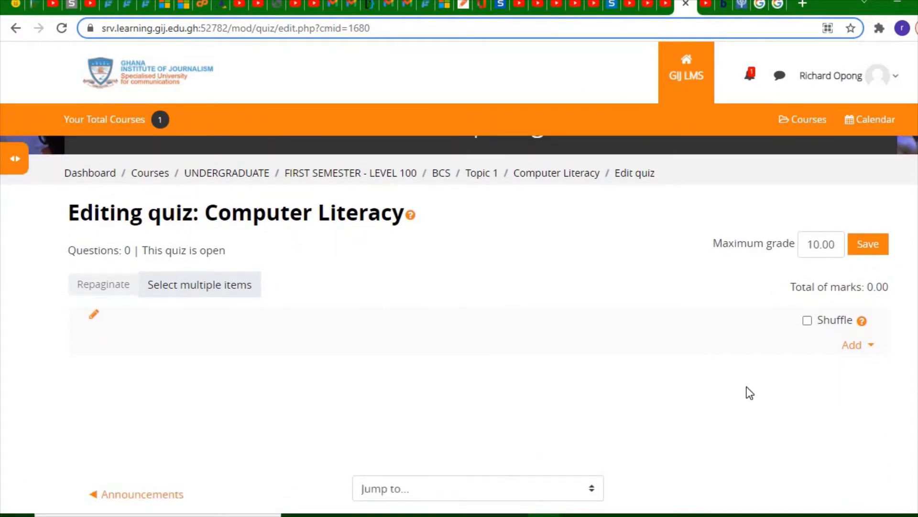
left_click(869, 348)
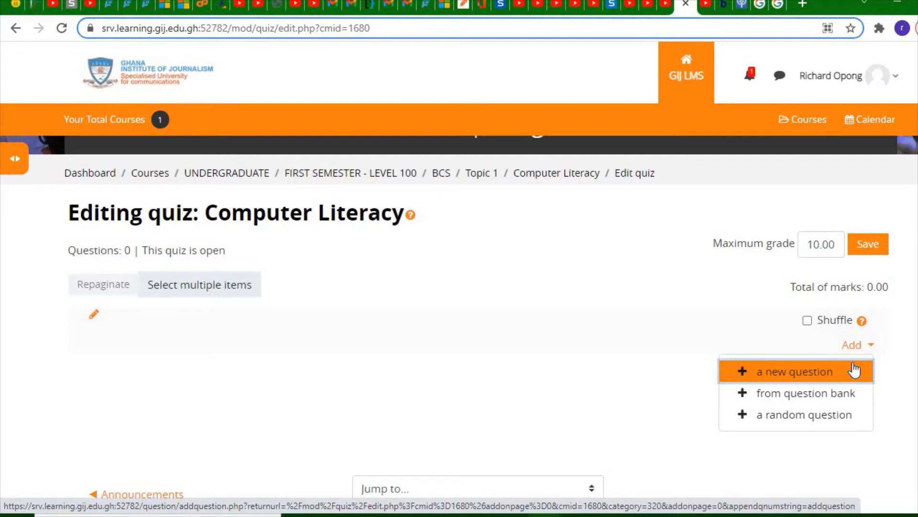
left_click(740, 369)
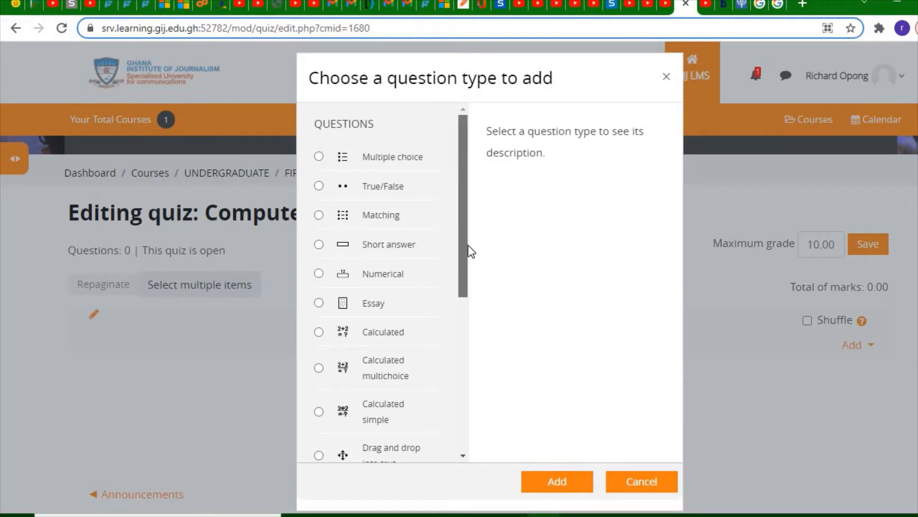
scroll(471, 251, "down", 2)
scroll(467, 254, "down", 1)
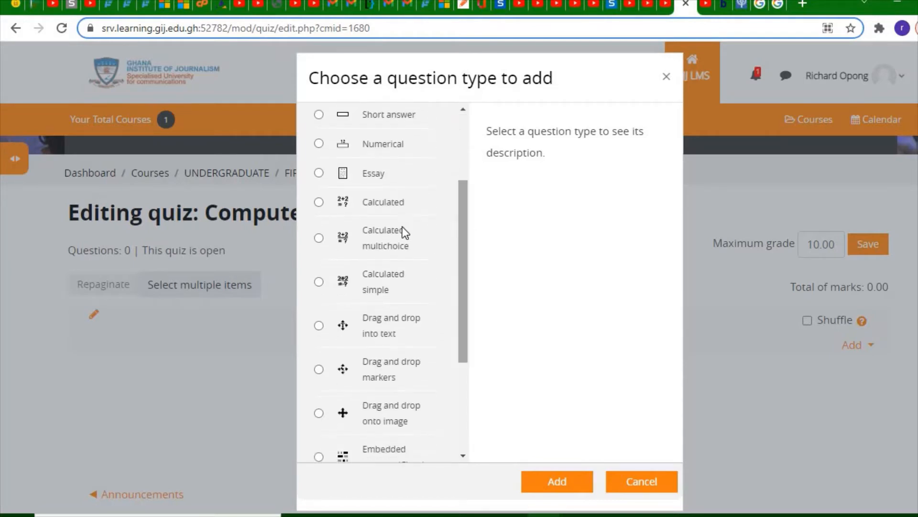
scroll(468, 385, "down", 4)
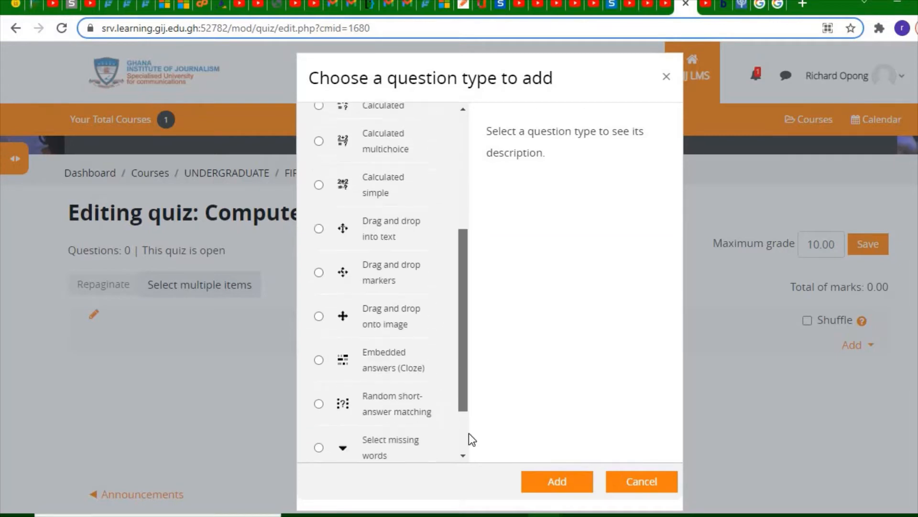
scroll(470, 349, "up", 2)
scroll(469, 302, "up", 5)
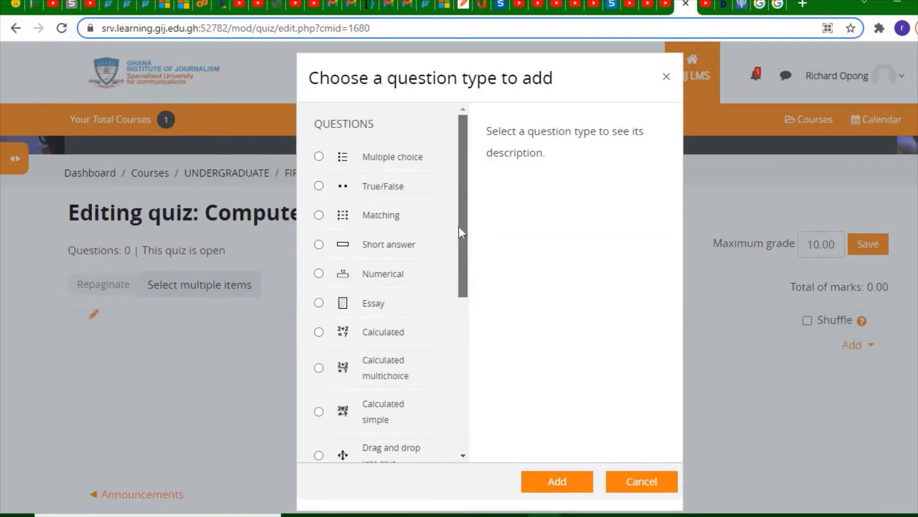
left_click(319, 186)
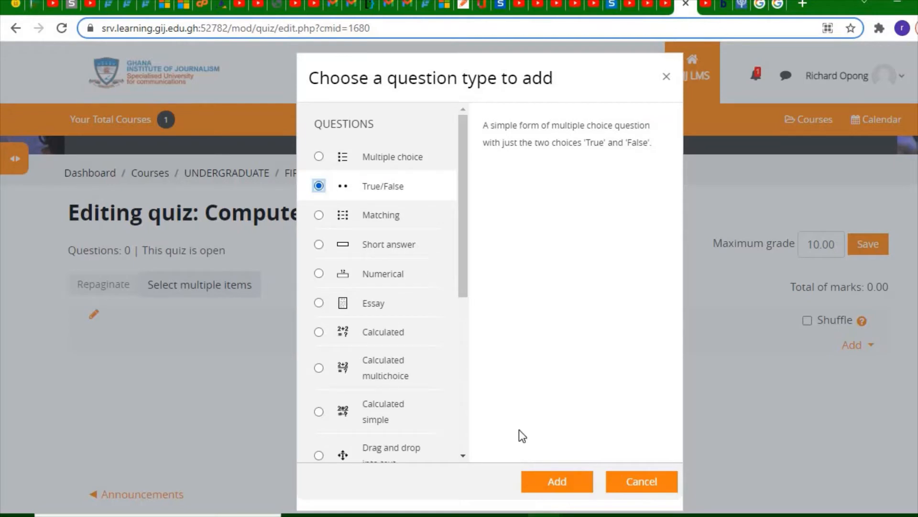
left_click(551, 484)
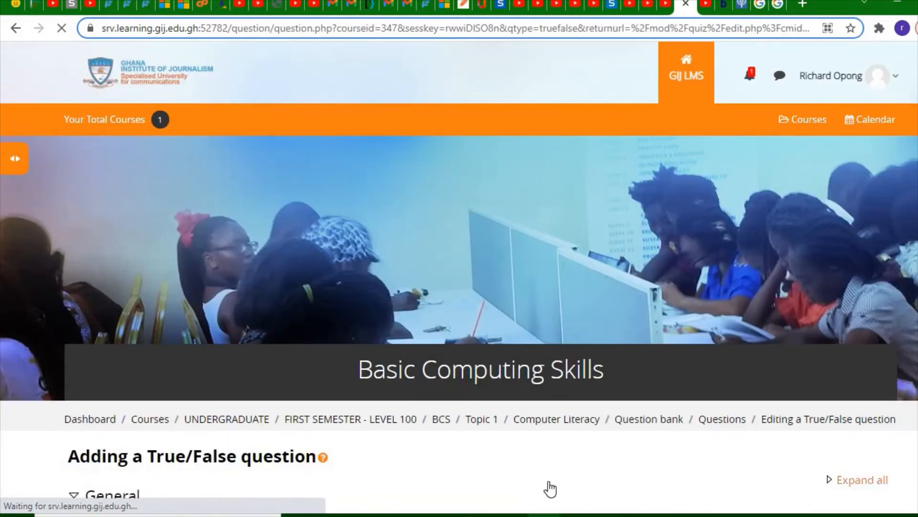
- Enter "ComputerLiteracy" as the question name of the True/False question
scroll(550, 488, "down", 5)
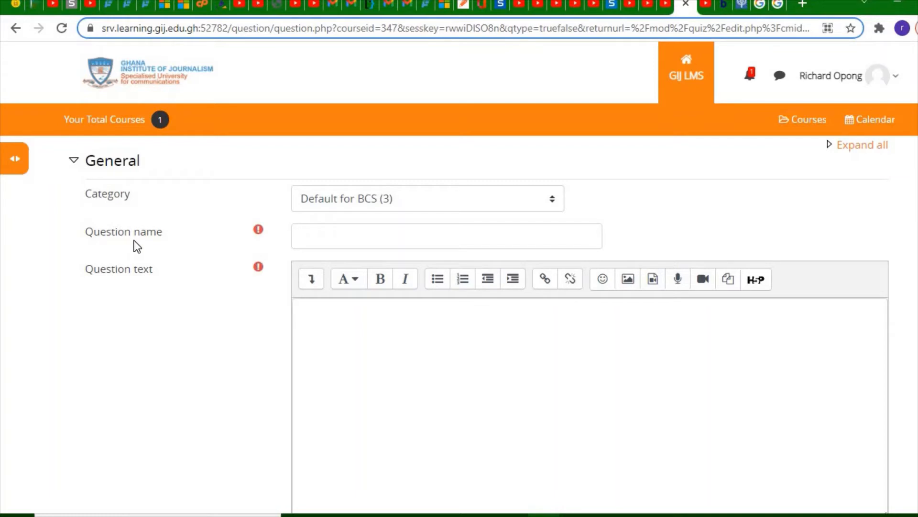
left_click(322, 241)
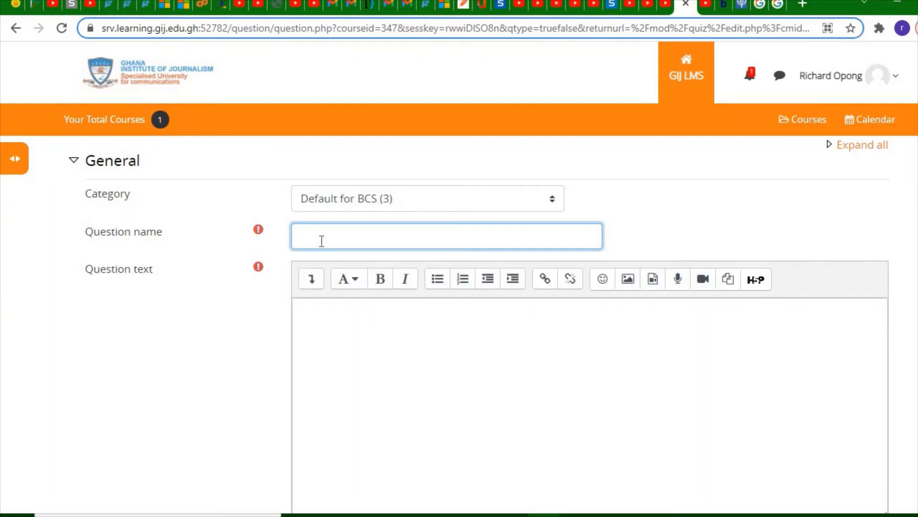
type("ComputerLiteracy")
- Copy the question 1 sentence "Computers have two main parts ie Software and Hardcopy" from Word's Document3 into the question text in the browser form
left_click(337, 377)
scroll(337, 378, "down", 1)
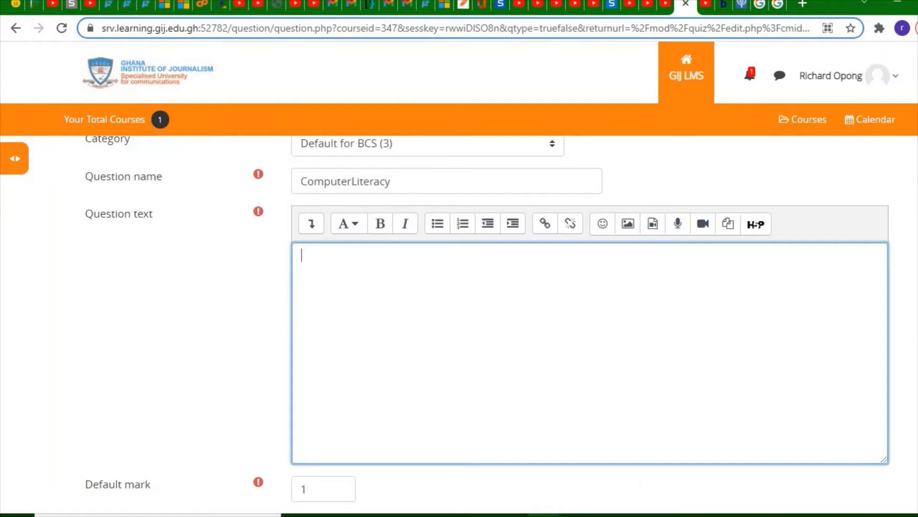
mouse_move(615, 515)
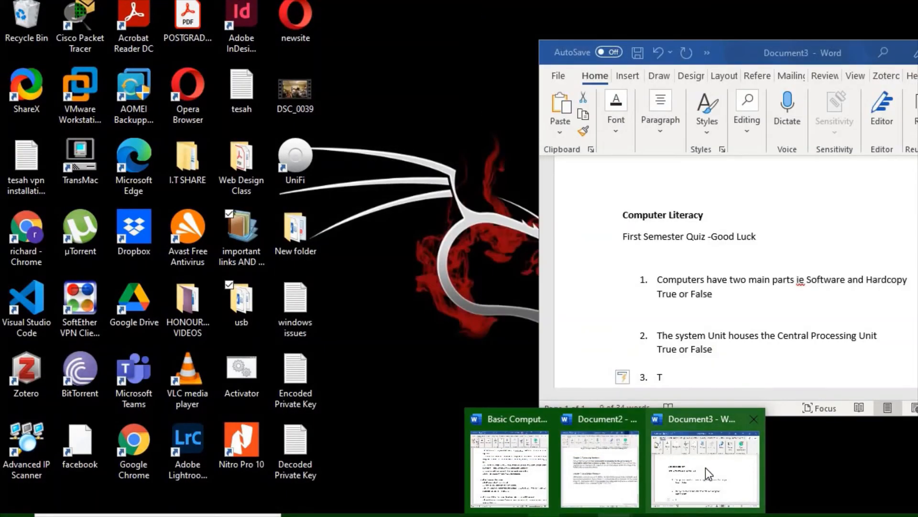
left_click(705, 467)
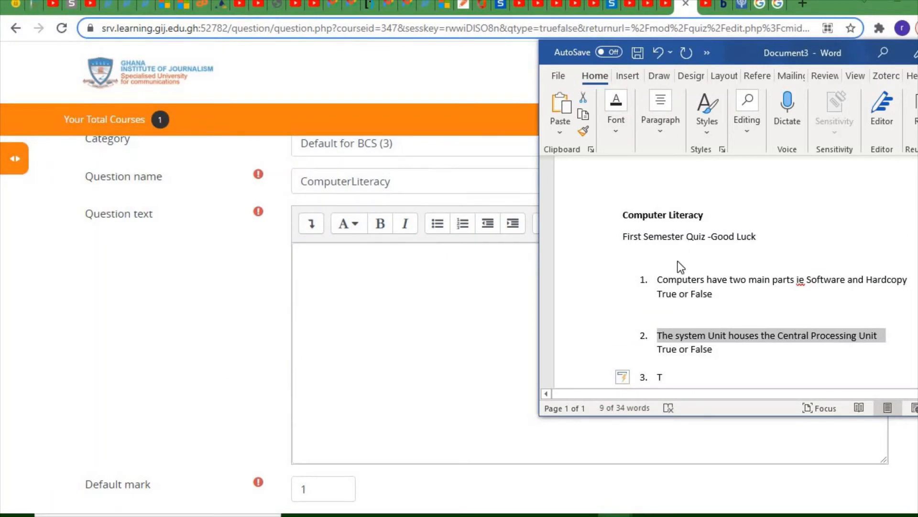
scroll(678, 260, "down", 2)
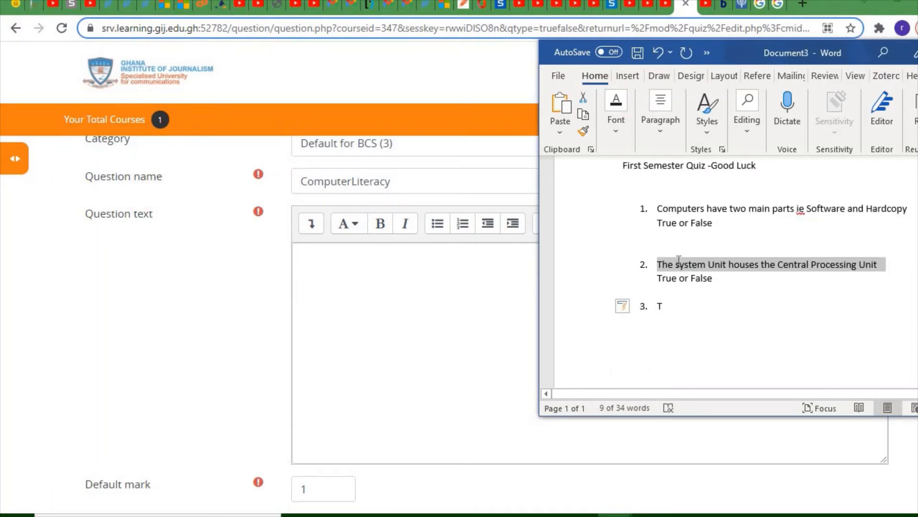
scroll(669, 258, "up", 1)
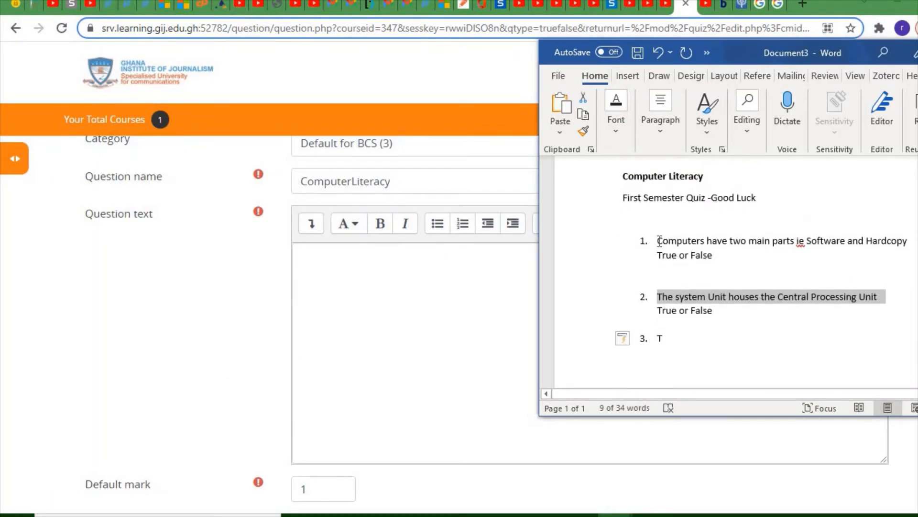
left_click_drag(659, 241, 896, 237)
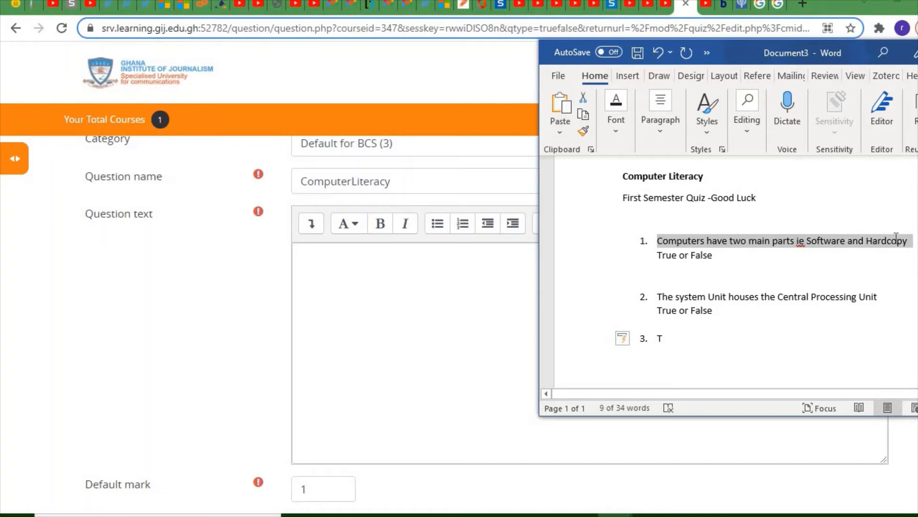
left_click(897, 238)
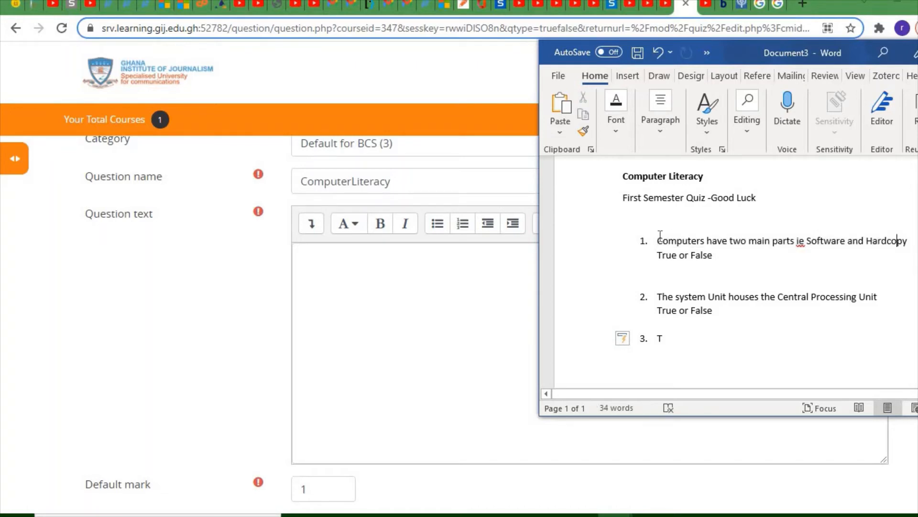
left_click_drag(658, 240, 912, 249)
key("ctrl+c")
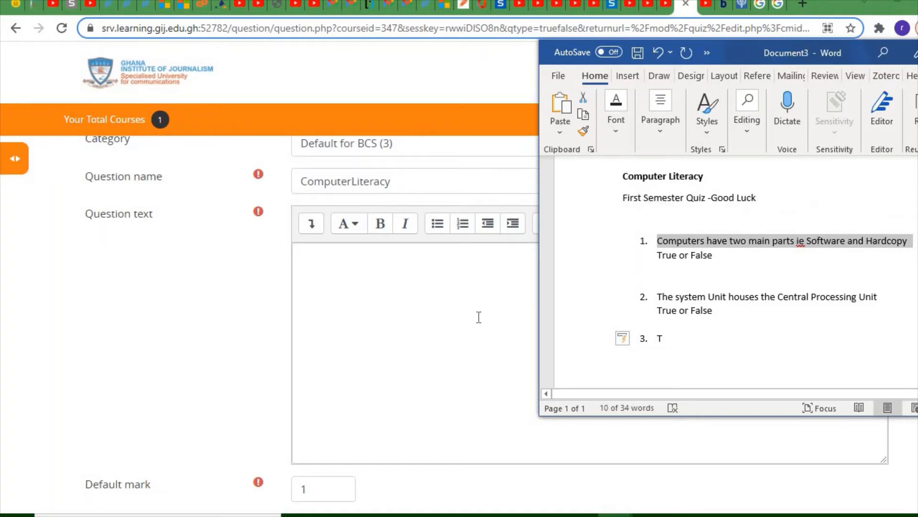
left_click(478, 317)
key("ctrl+v")
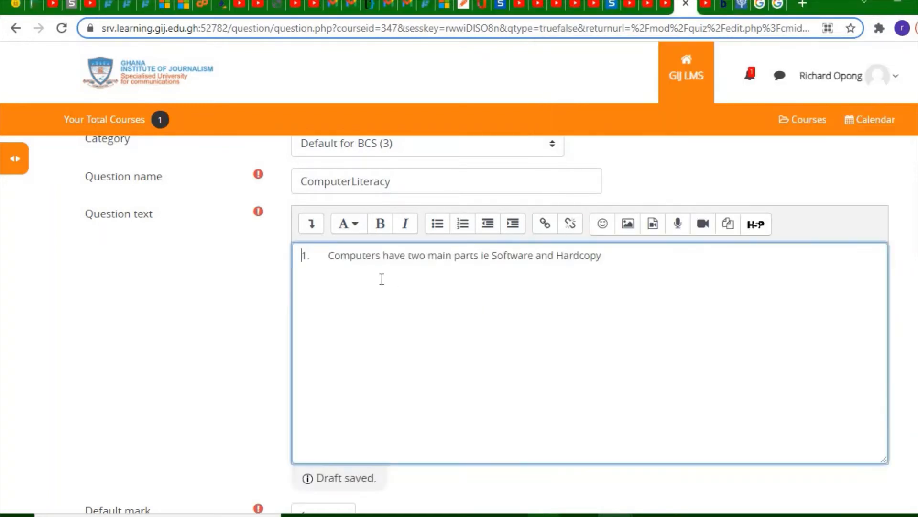
- Remove the leading list number and spacing before "Computers" in the question text
left_click(329, 255)
key("BackSpace")
key("BackSpace")
key("BackSpace")
key("BackSpace")
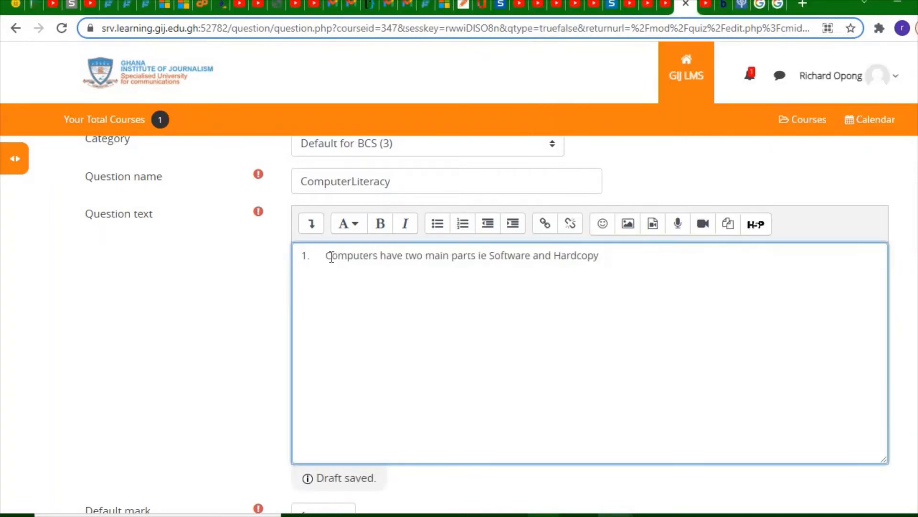
key("BackSpace")
- Set False as the correct answer of the question
scroll(332, 257, "down", 5)
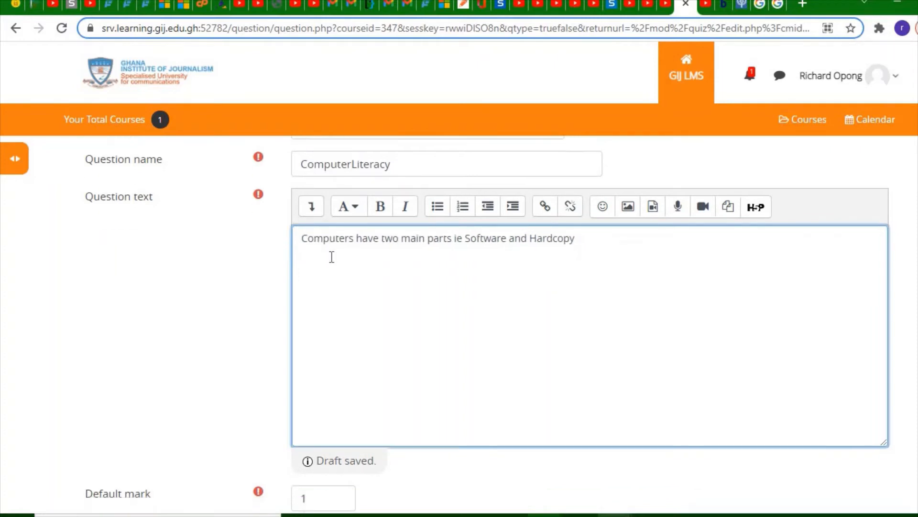
scroll(331, 257, "down", 4)
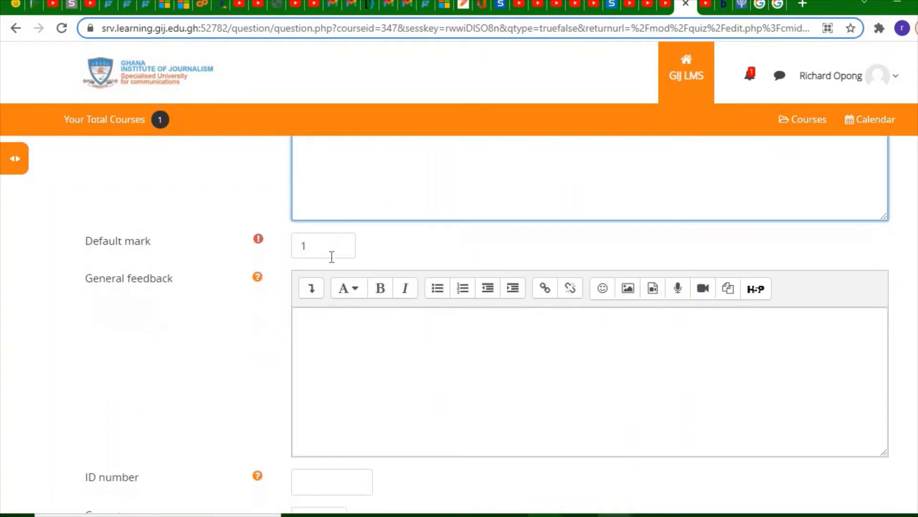
scroll(332, 257, "down", 1)
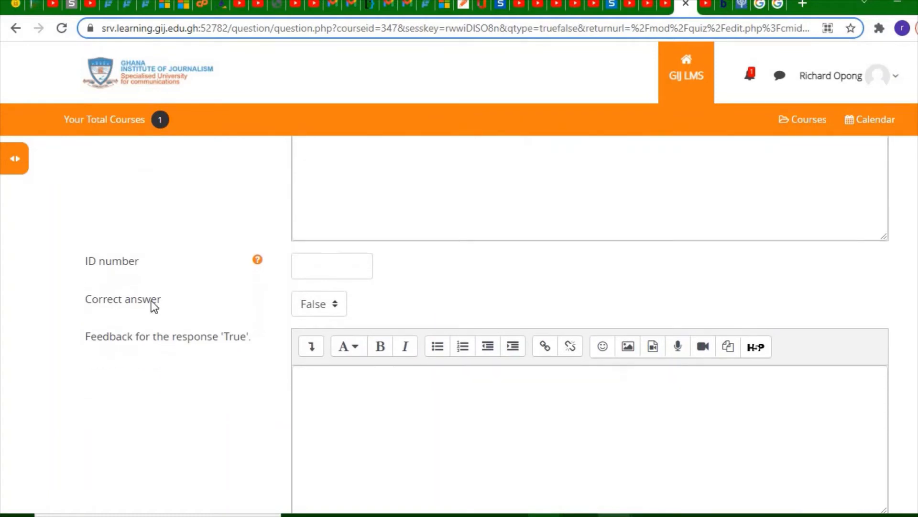
left_click(336, 304)
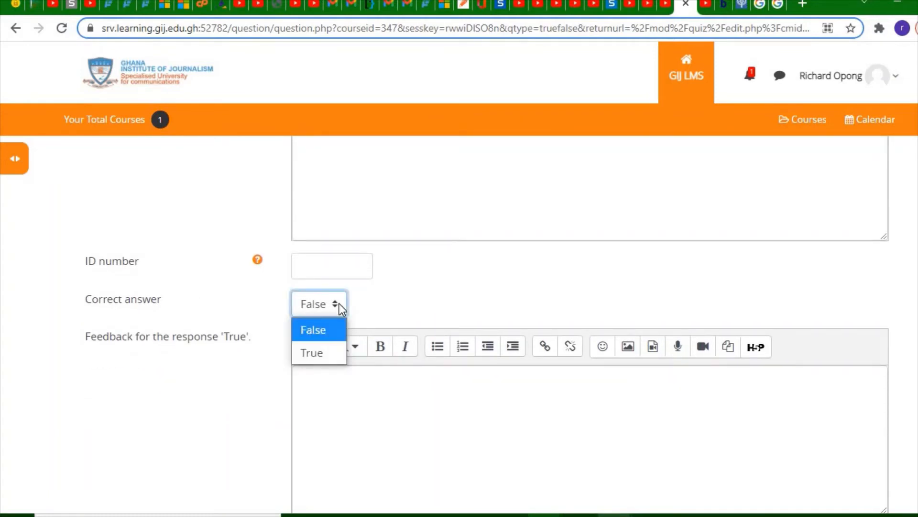
left_click(333, 330)
scroll(333, 330, "down", 2)
scroll(332, 328, "down", 1)
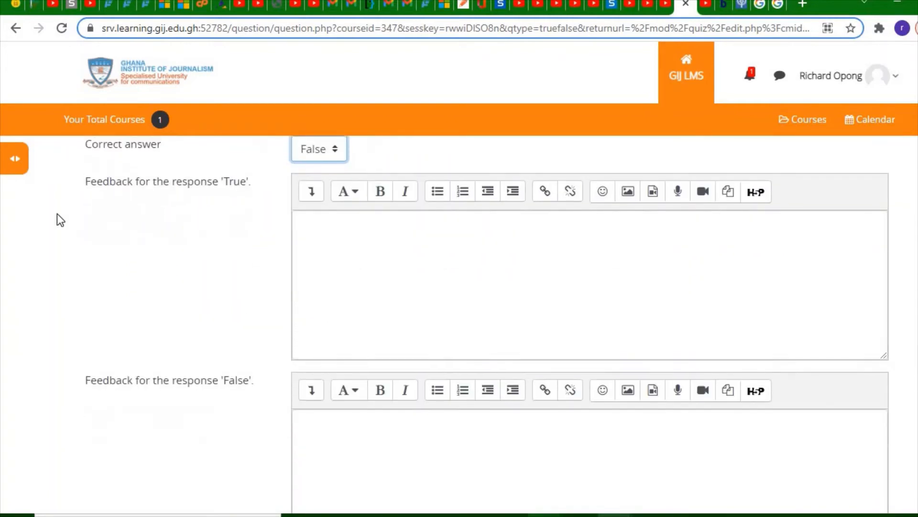
scroll(56, 213, "up", 1)
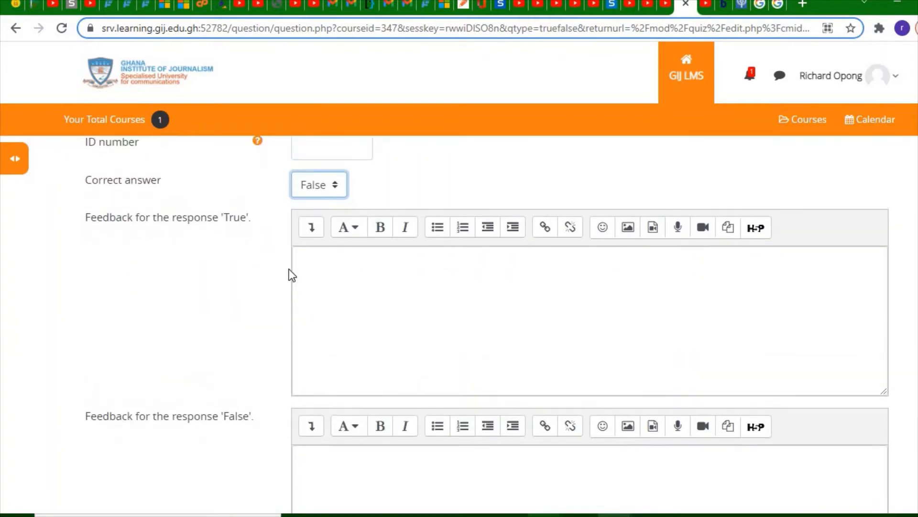
left_click(365, 277)
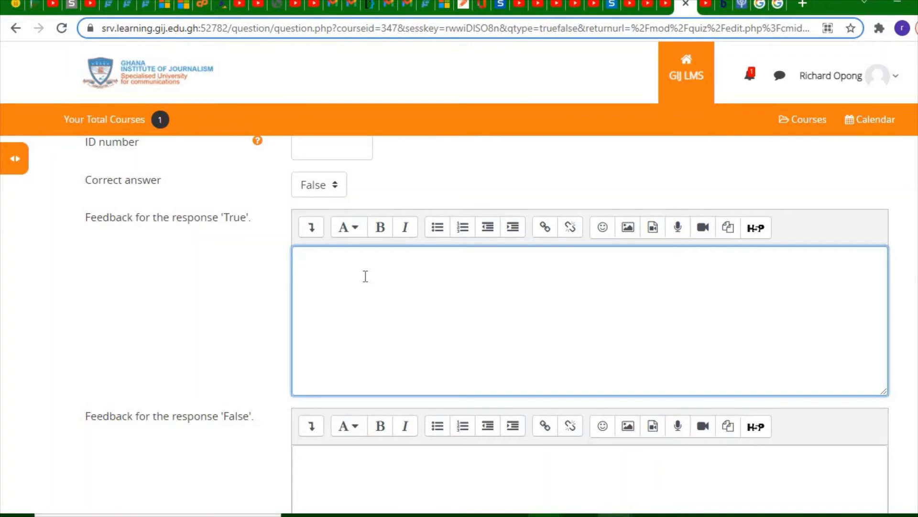
type("Good")
key("BackSpace")
key("BackSpace")
key("BackSpace")
key("BackSpace")
- Leave both response feedback fields empty and save the True/False question to the quiz
scroll(365, 277, "down", 1)
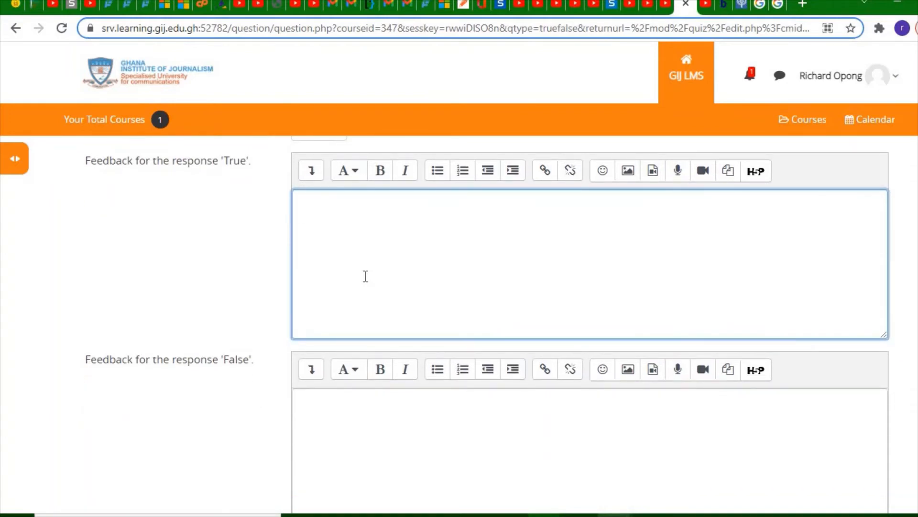
scroll(366, 276, "down", 1)
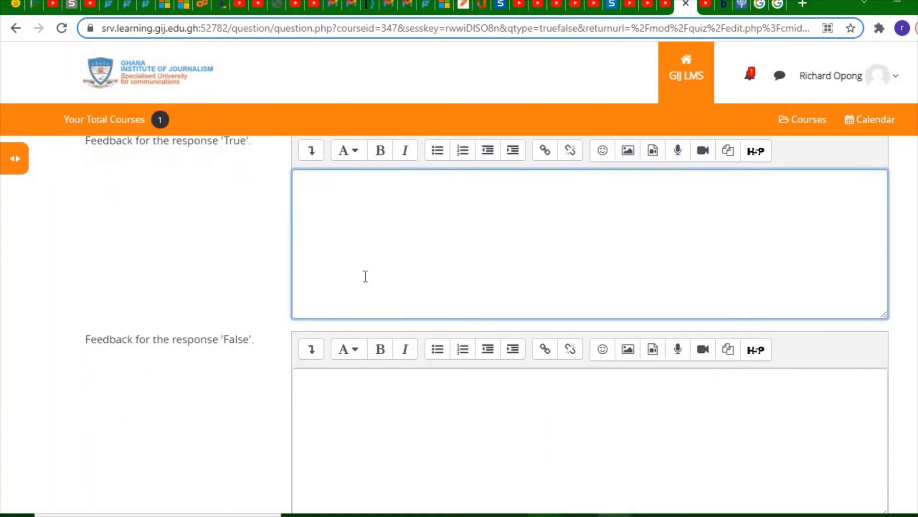
scroll(365, 277, "down", 2)
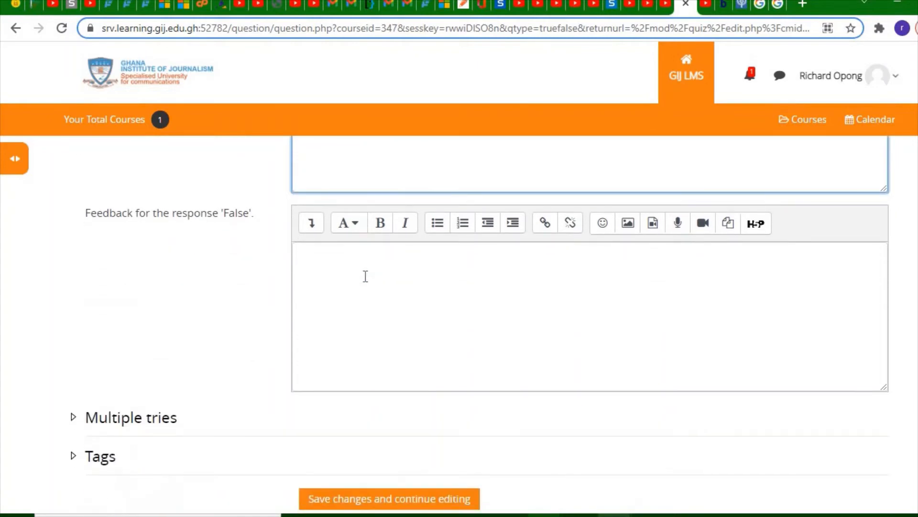
scroll(365, 276, "up", 5)
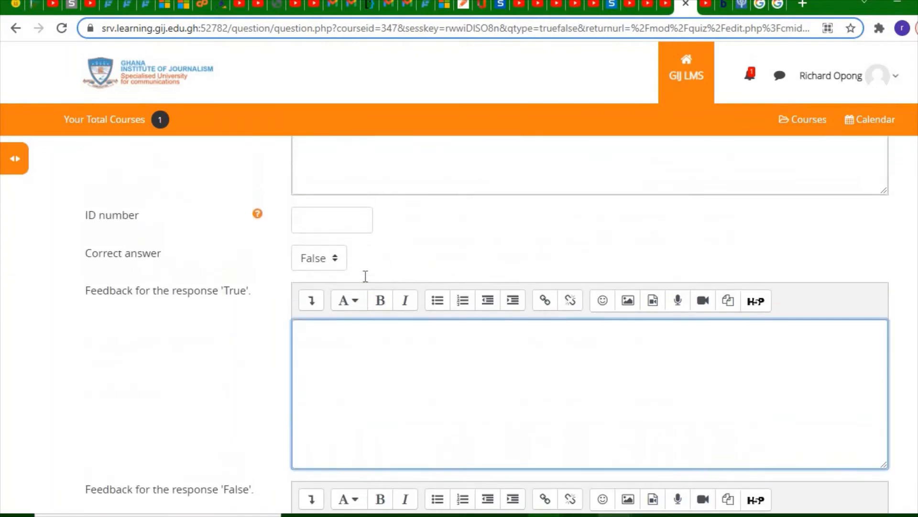
scroll(365, 276, "down", 1)
scroll(365, 276, "down", 6)
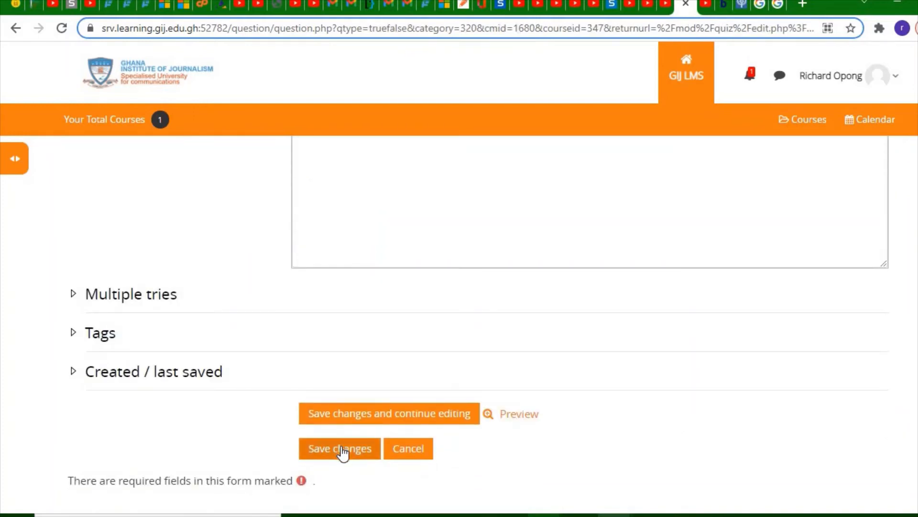
left_click(343, 452)
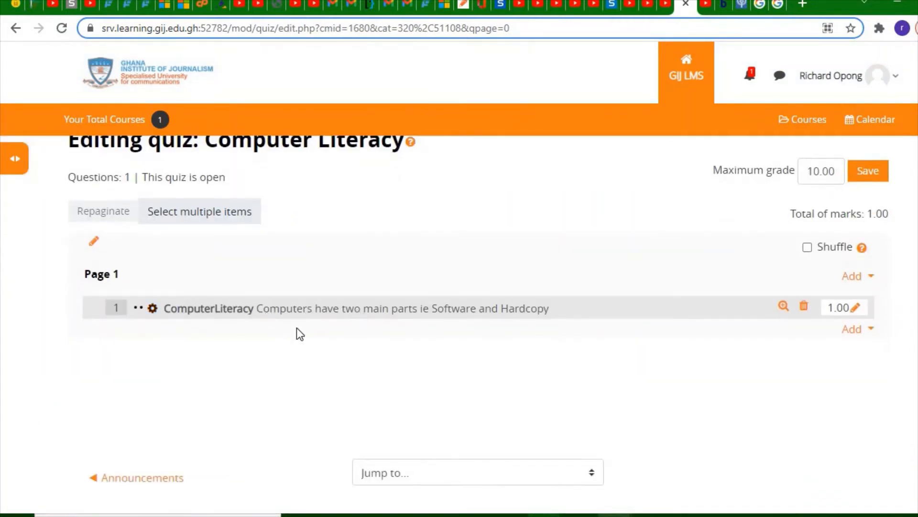
- Add a new Multiple choice question to the quiz after question 1
left_click(864, 329)
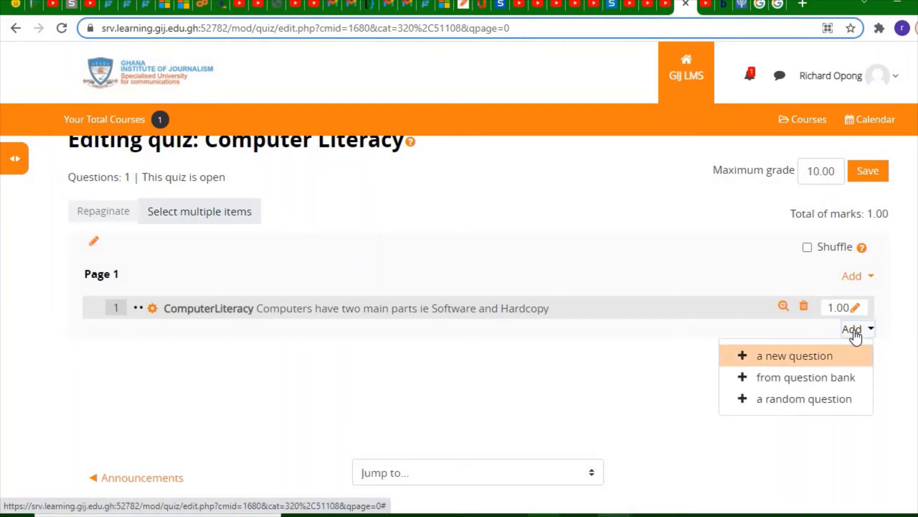
left_click(834, 356)
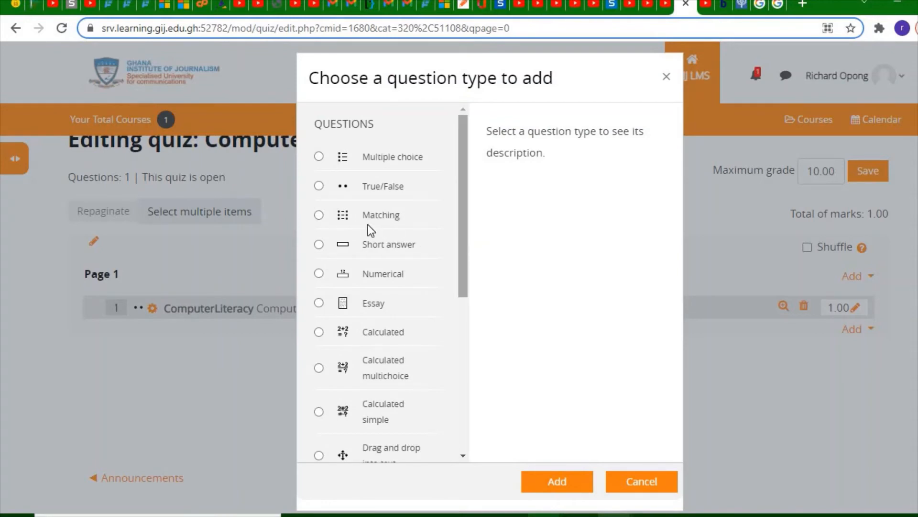
left_click(319, 157)
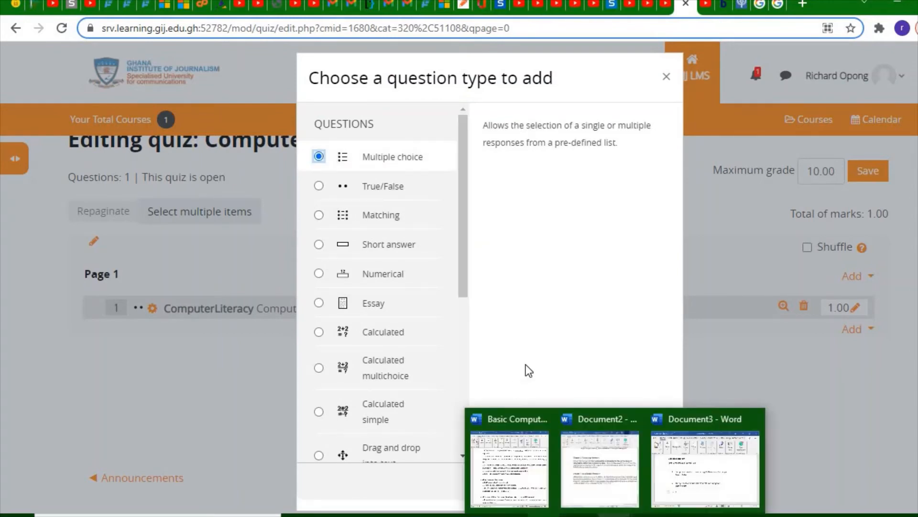
left_click(564, 491)
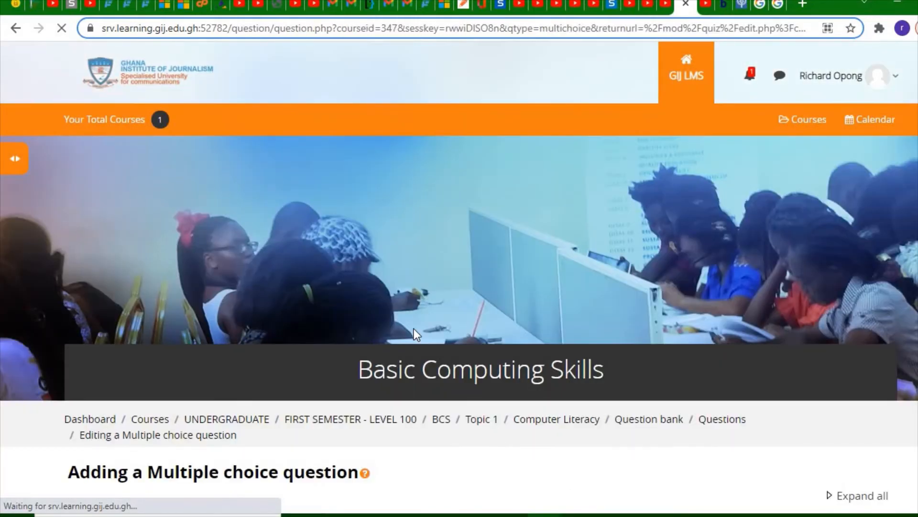
- Name the multiple choice question "ComputerLiteracy", keeping the category Default for BCS
scroll(414, 328, "down", 4)
scroll(415, 330, "down", 2)
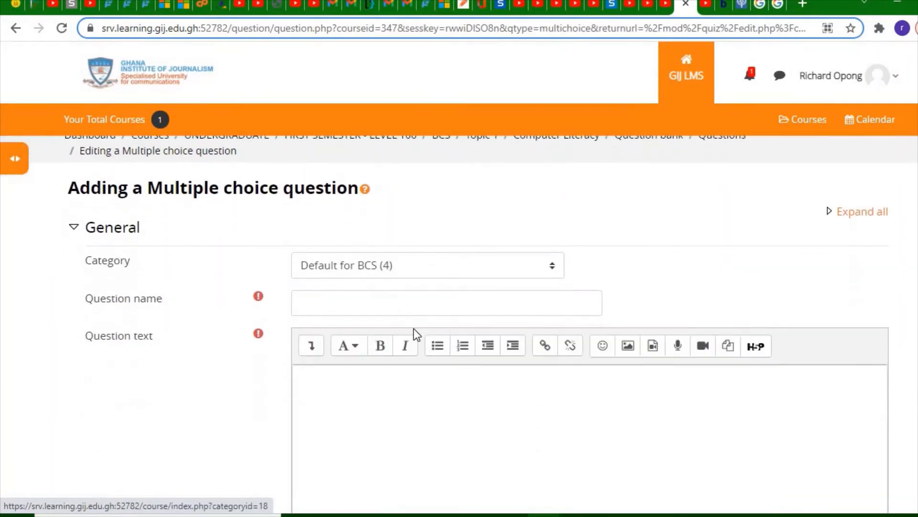
scroll(414, 331, "down", 1)
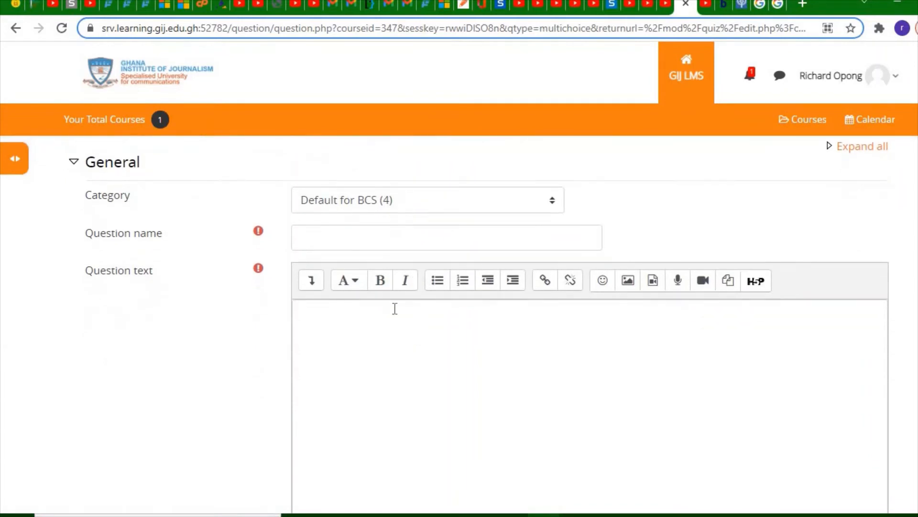
left_click(346, 241)
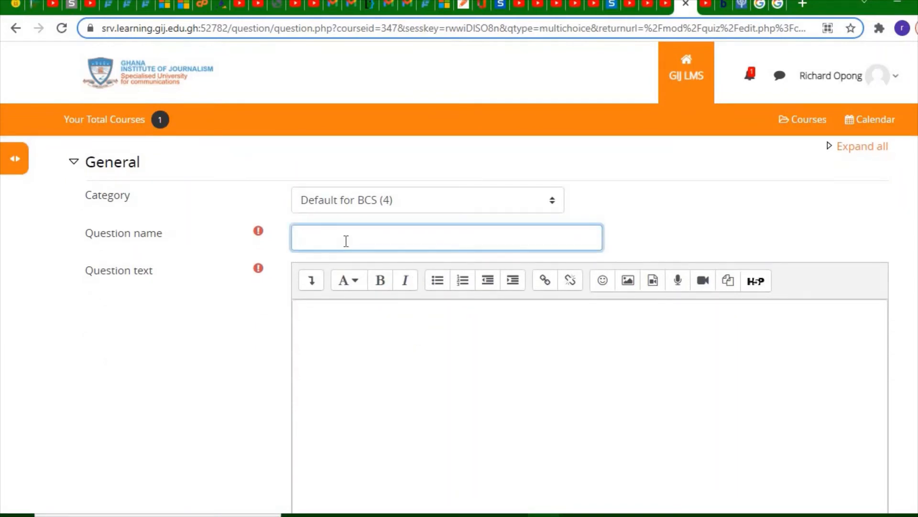
type("ComputerLiteracy")
left_click(598, 439)
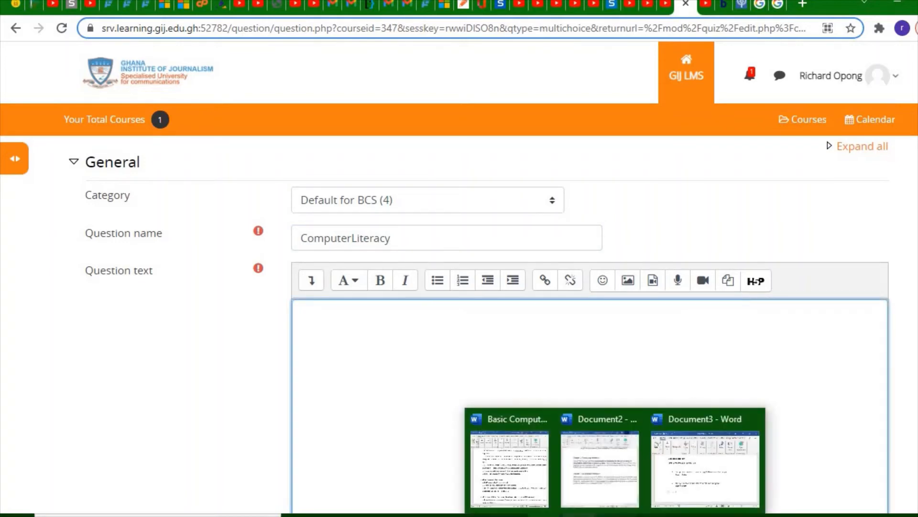
mouse_move(613, 514)
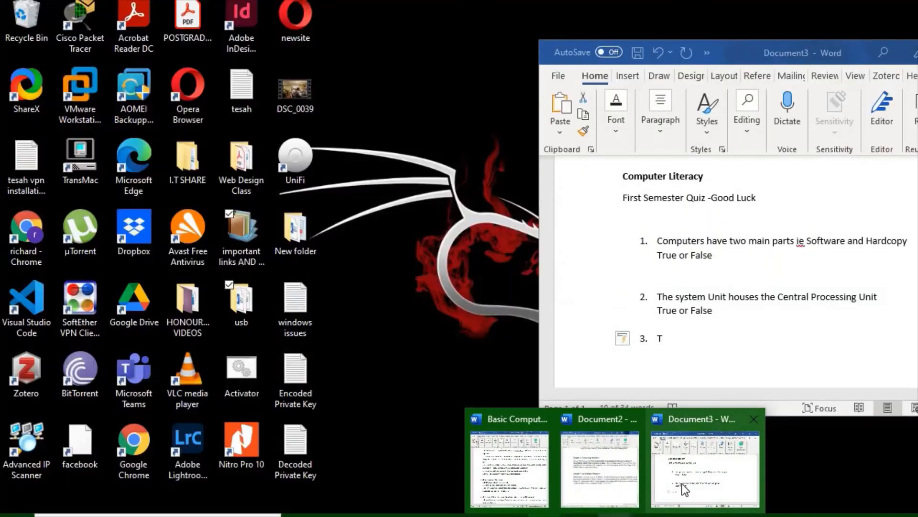
left_click(686, 487)
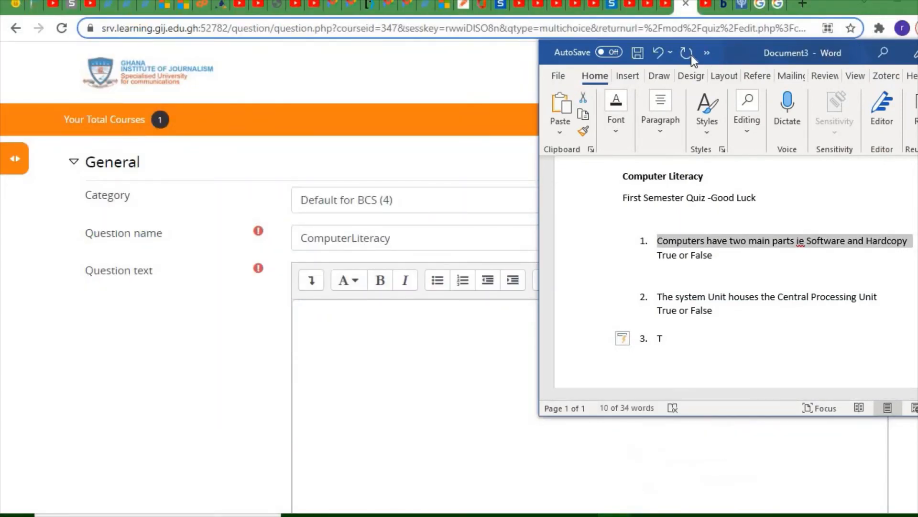
left_click(708, 48)
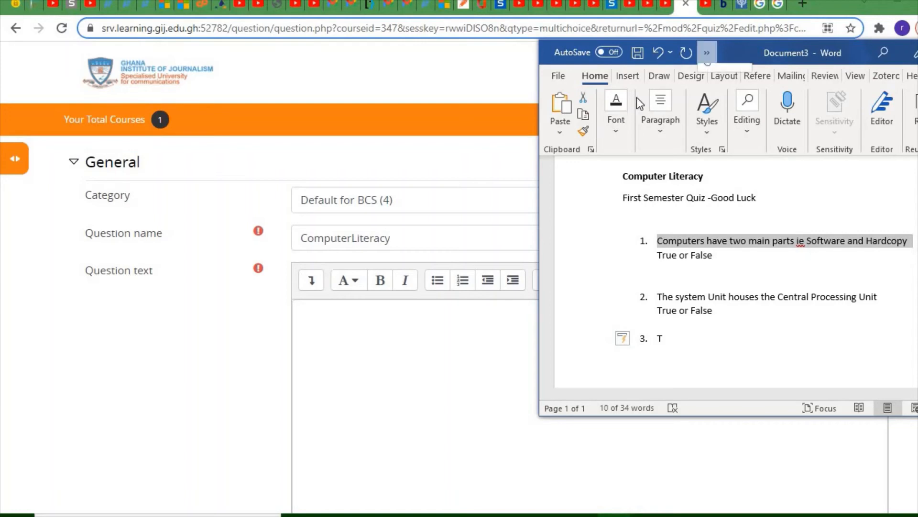
- Enter "The following are input devices of the computer:" as the question text
left_click(415, 393)
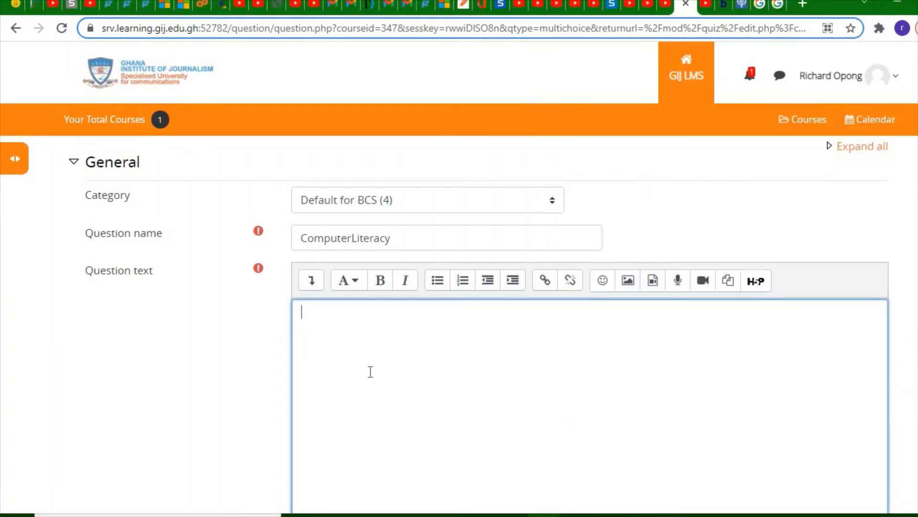
type("The following a")
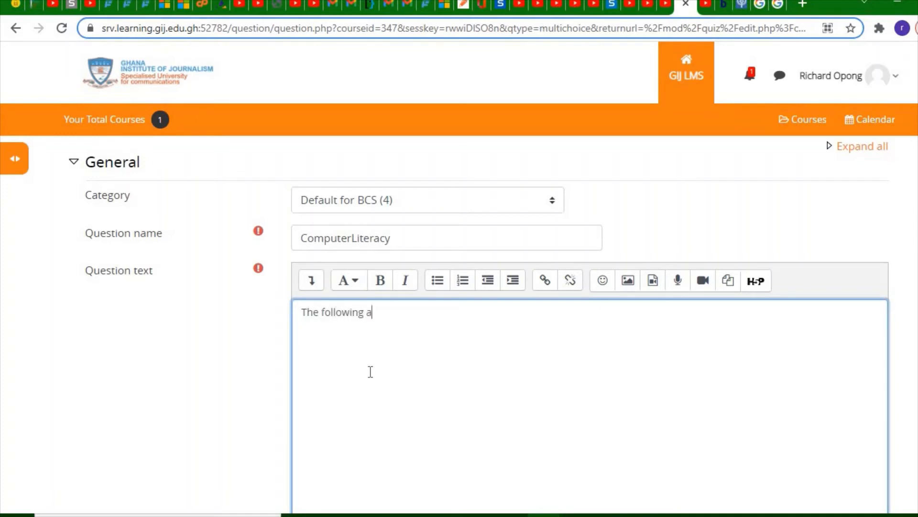
type("re input devices of t")
type("e")
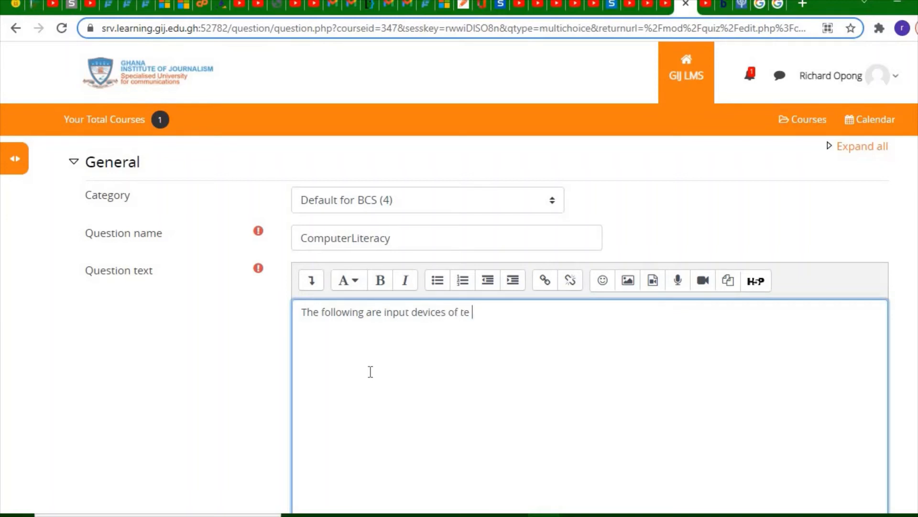
key("BackSpace")
type("e")
key("BackSpace")
type("he computer:")
- Choose the "a., b., c., ..." numbering style for the question's answer choices
scroll(423, 466, "down", 5)
scroll(423, 467, "down", 4)
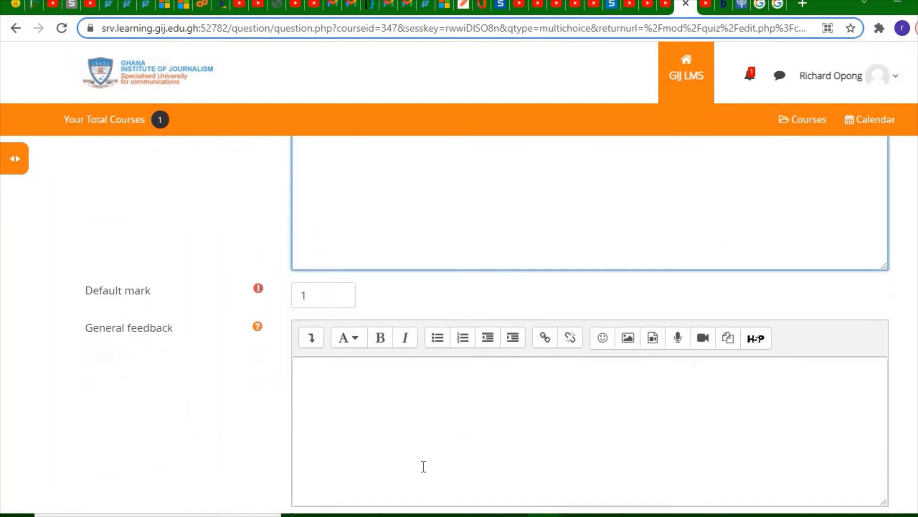
scroll(427, 471, "down", 4)
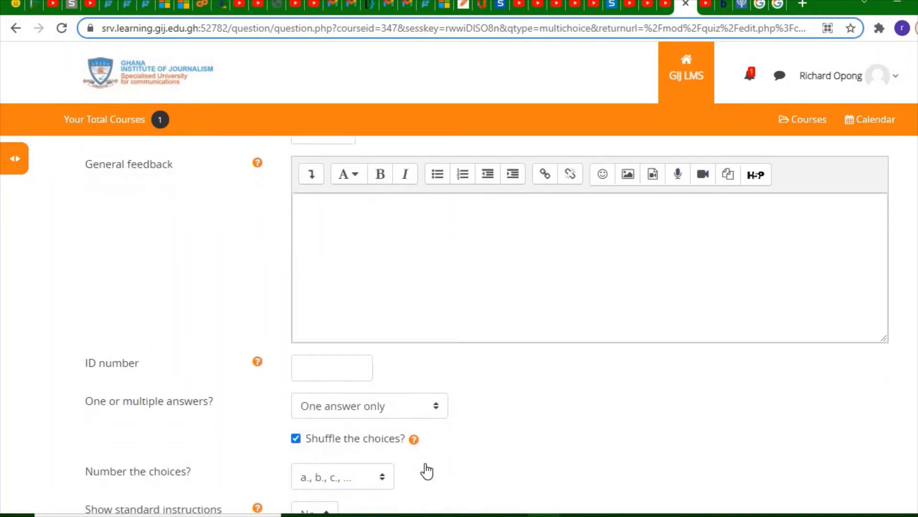
scroll(427, 471, "down", 1)
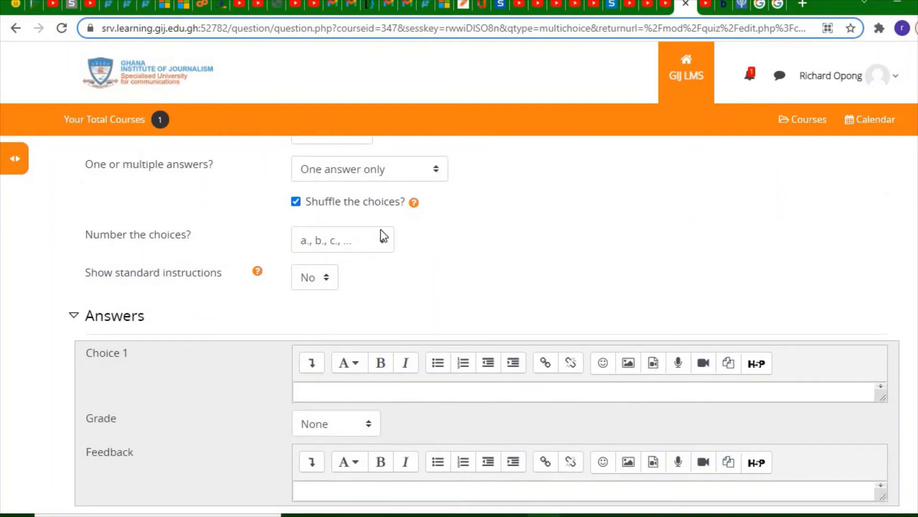
left_click(302, 245)
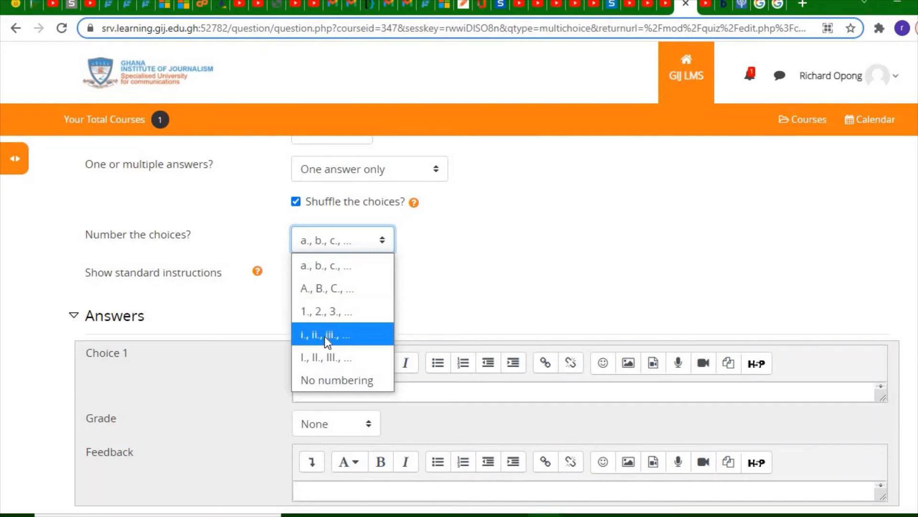
left_click(331, 267)
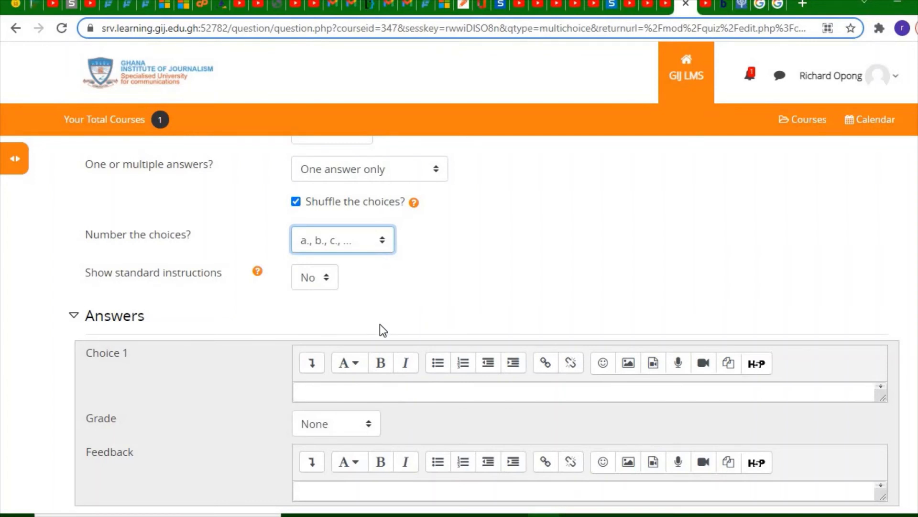
- Enter "Mouse" as Choice 1 and set its grade to 100%
scroll(380, 324, "down", 1)
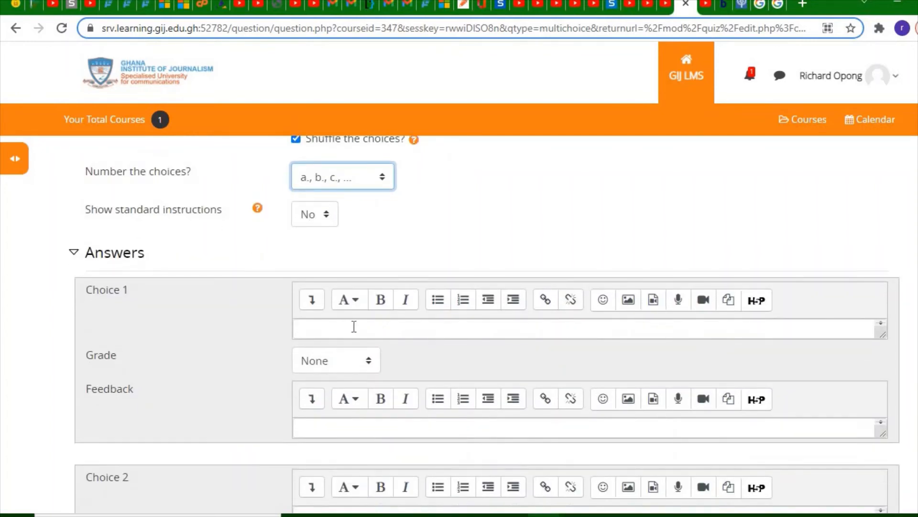
left_click(354, 327)
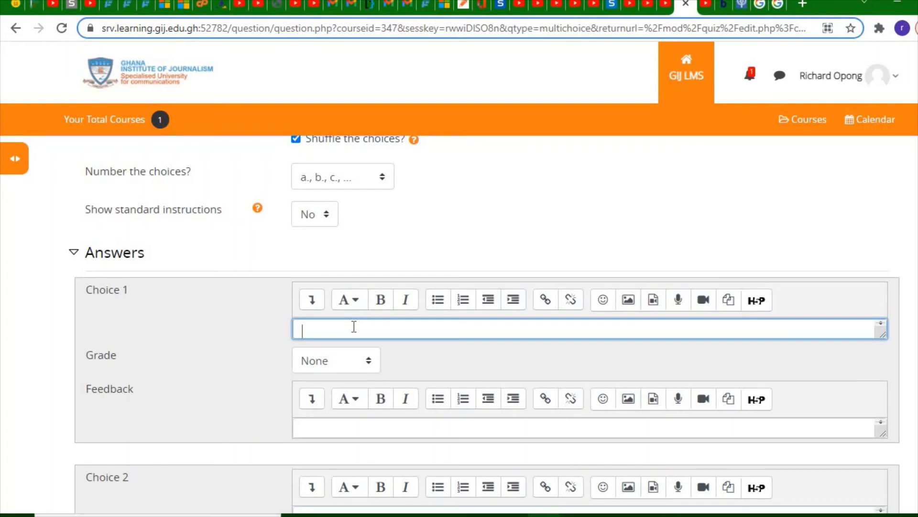
type("Mouse")
scroll(353, 328, "down", 1)
left_click(361, 337)
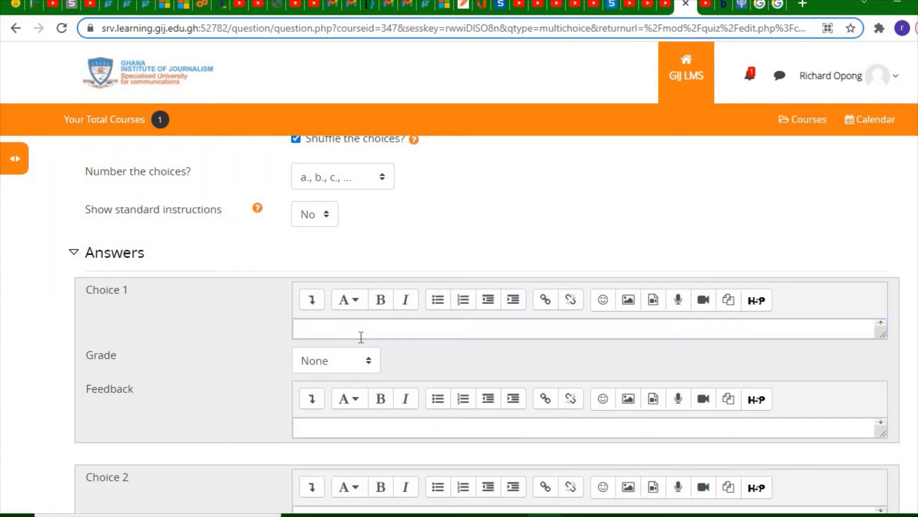
scroll(362, 338, "up", 1)
left_click(370, 368)
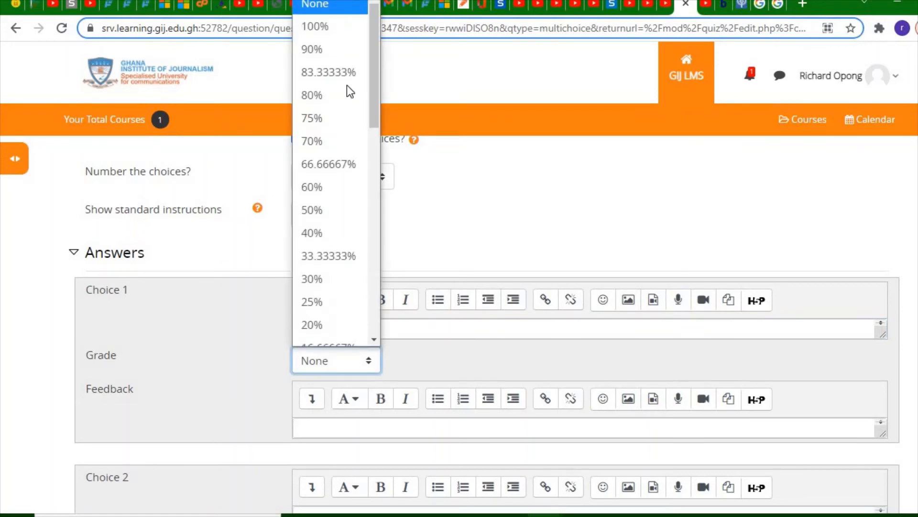
scroll(347, 82, "down", 1)
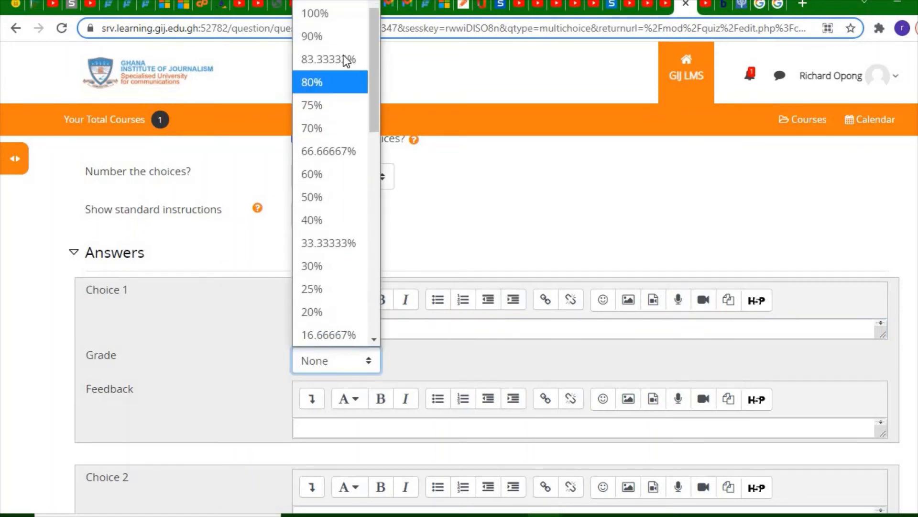
left_click(347, 21)
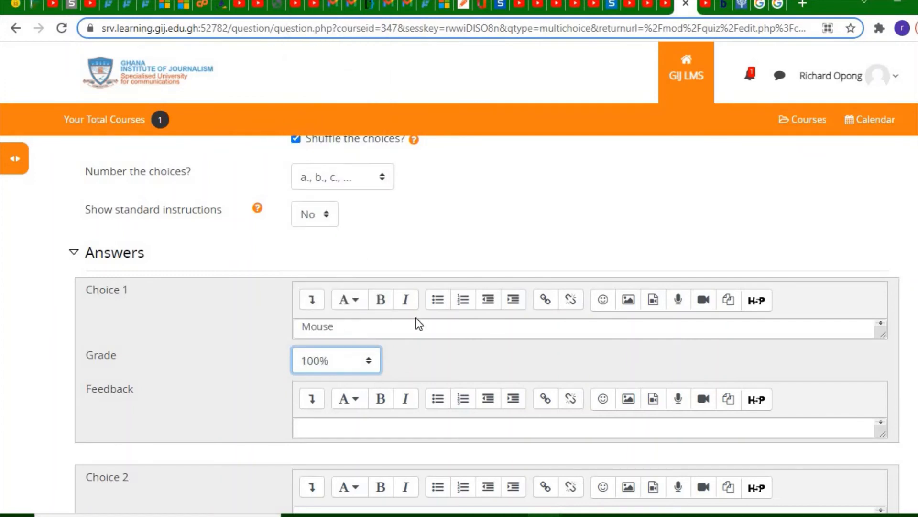
- Change the question's answer mode to "Multiple answers allowed"
scroll(415, 319, "up", 2)
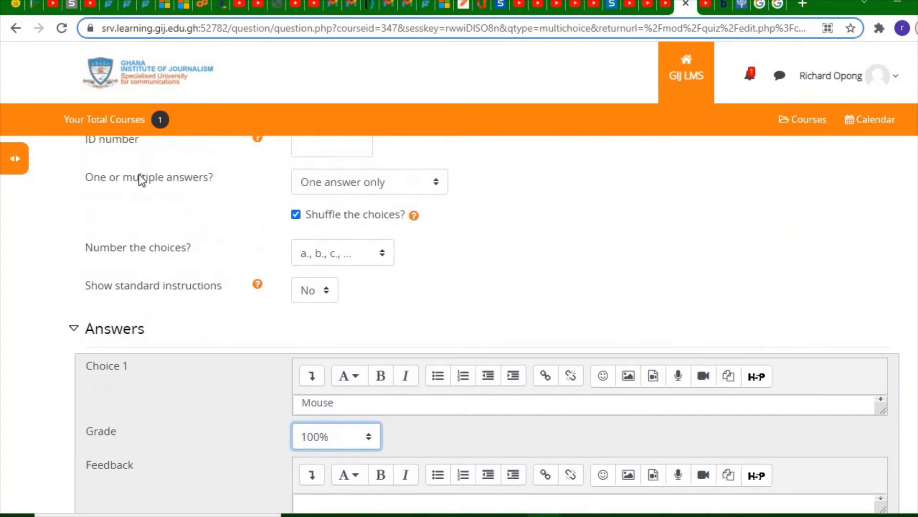
left_click(436, 185)
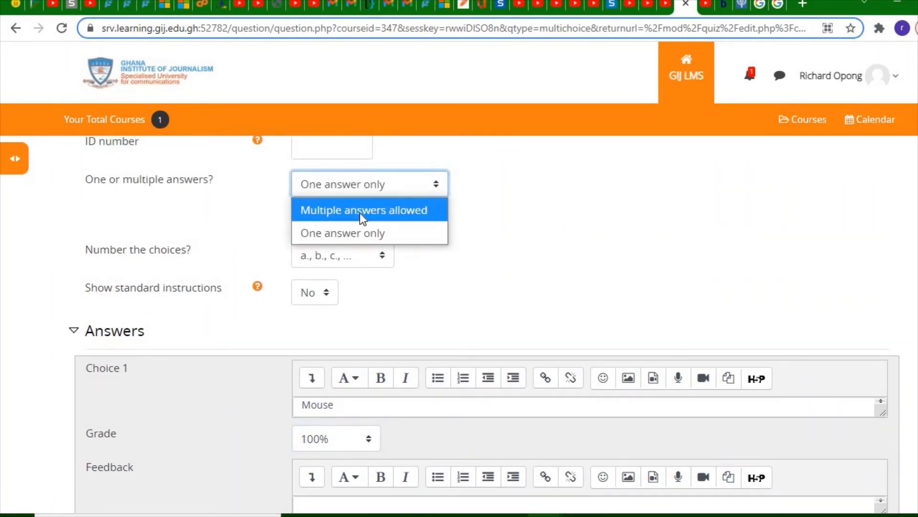
left_click(403, 218)
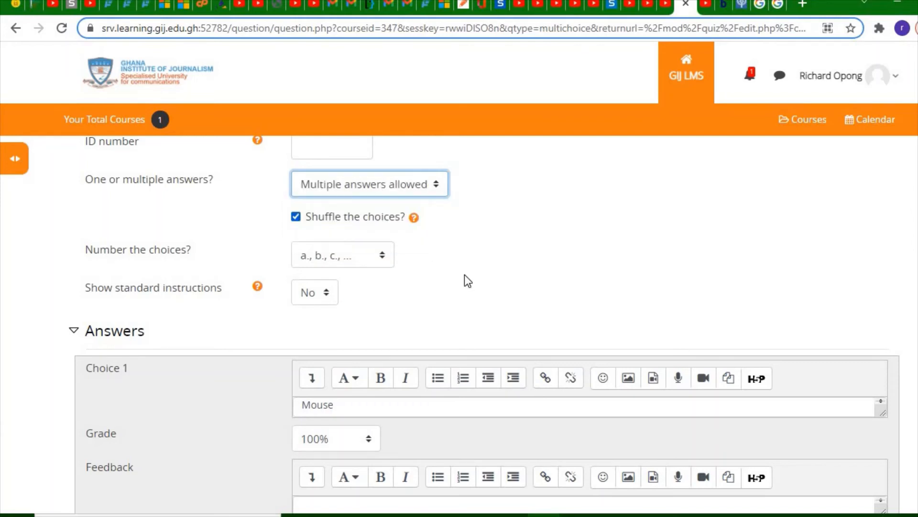
- Set the grade of Choice 1, "Mouse", to 50%
scroll(470, 274, "down", 2)
scroll(467, 275, "down", 1)
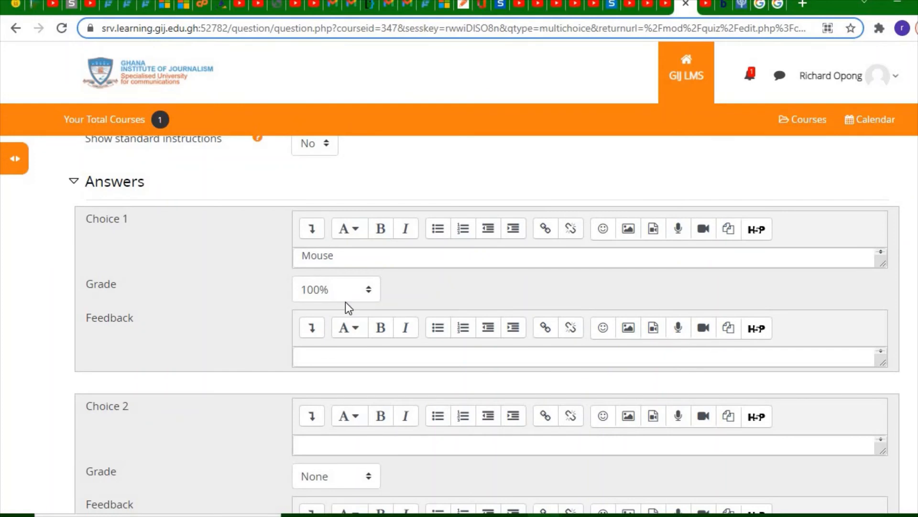
left_click(372, 289)
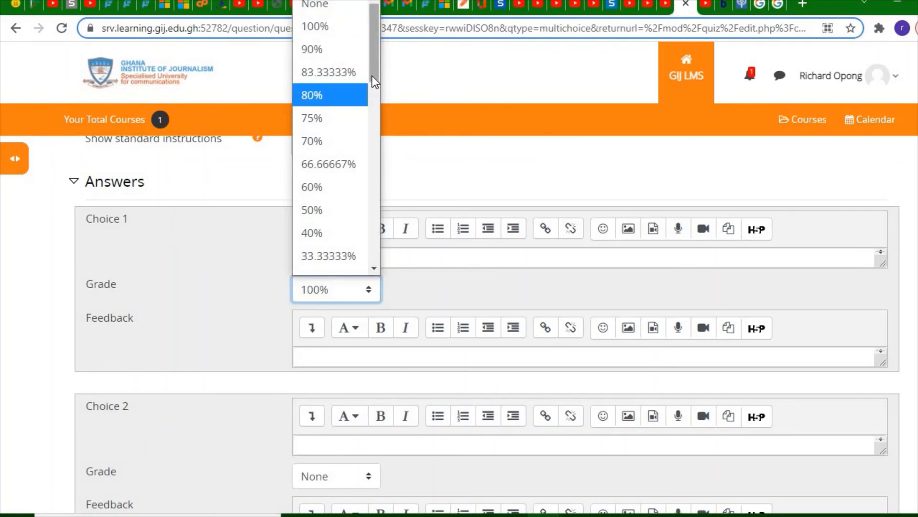
left_click(330, 214)
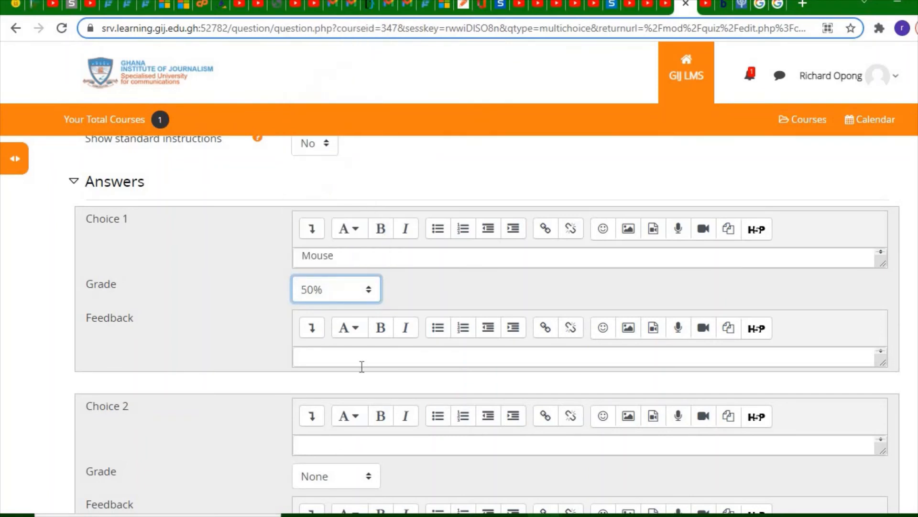
- Enter "Monitor" as Choice 2 and leave its grade at None
scroll(362, 368, "down", 1)
scroll(361, 373, "down", 1)
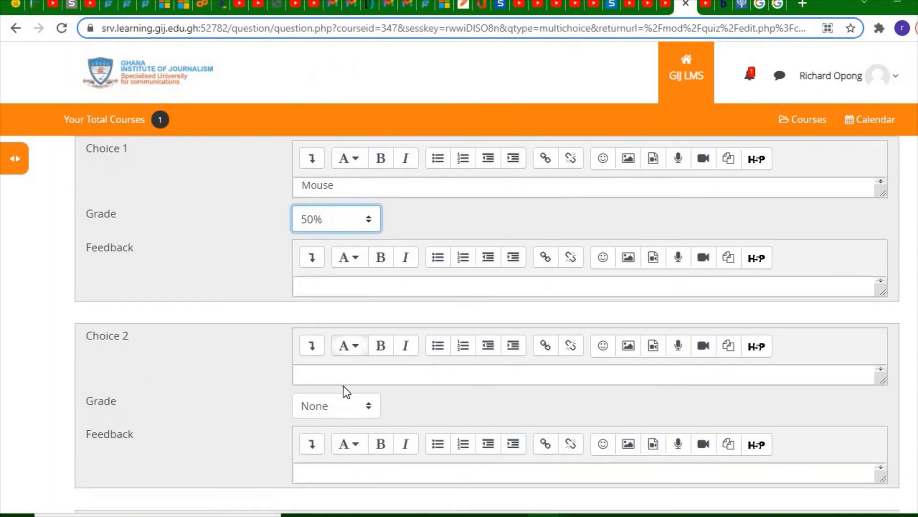
left_click(349, 377)
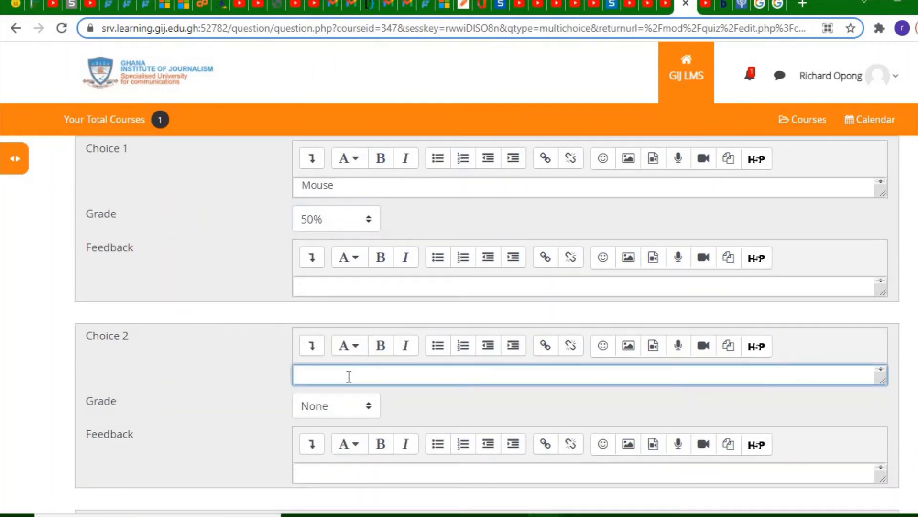
type("Monitor")
scroll(361, 382, "down", 1)
scroll(362, 382, "up", 1)
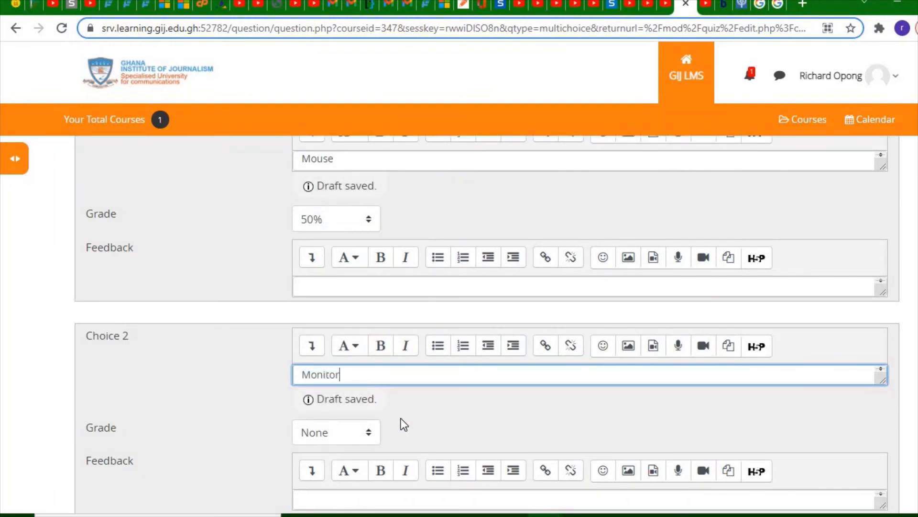
scroll(401, 418, "down", 1)
scroll(401, 418, "down", 3)
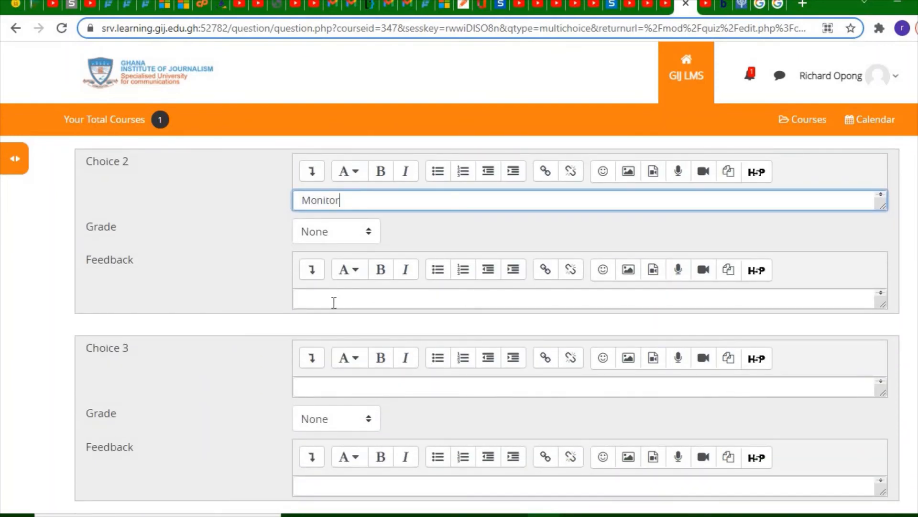
- Enter "Keyboard" as Choice 3 and set its grade to 50%
scroll(801, 268, "down", 3)
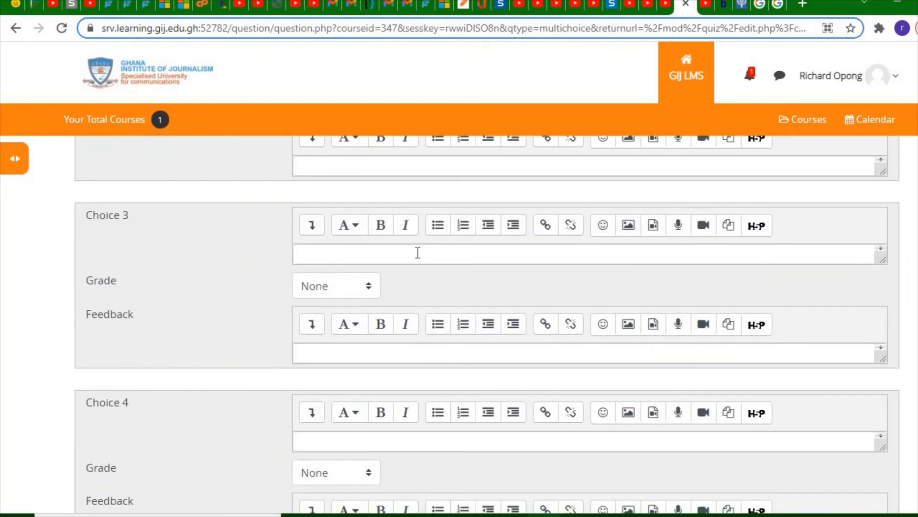
left_click(418, 252)
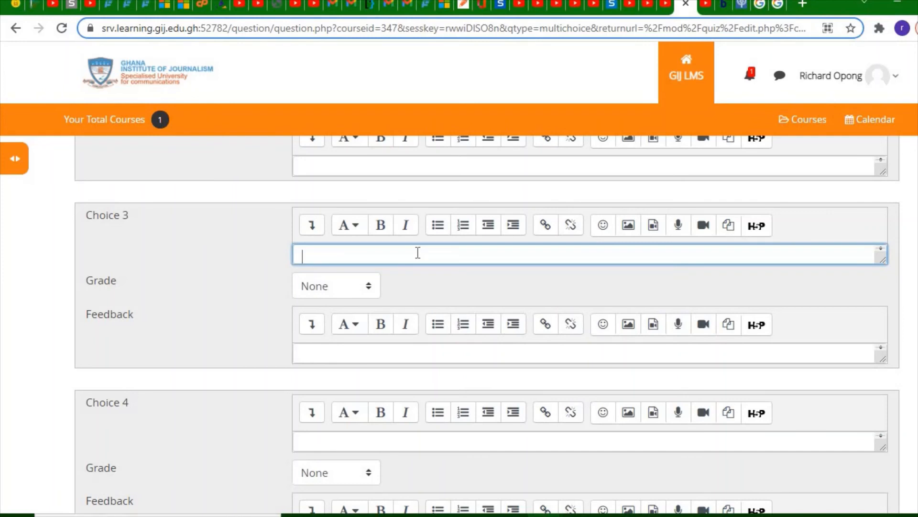
type("Keyboar")
key("BackSpace")
key("BackSpace")
type("r")
key("BackSpace")
type("ard")
left_click(368, 285)
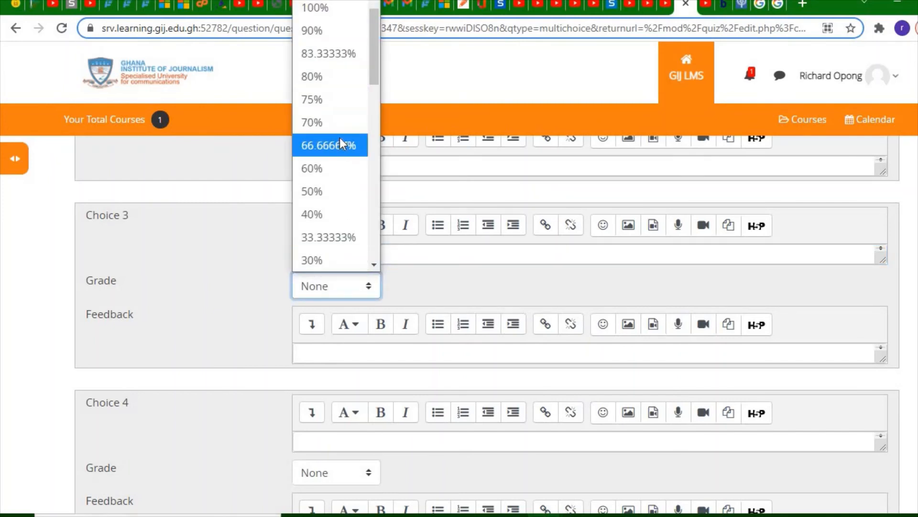
scroll(343, 144, "up", 1)
scroll(341, 140, "down", 2)
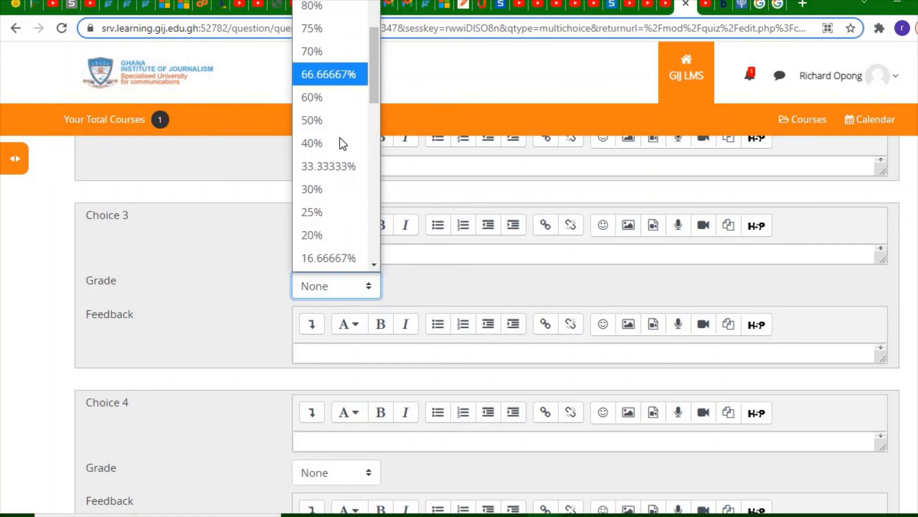
left_click(330, 94)
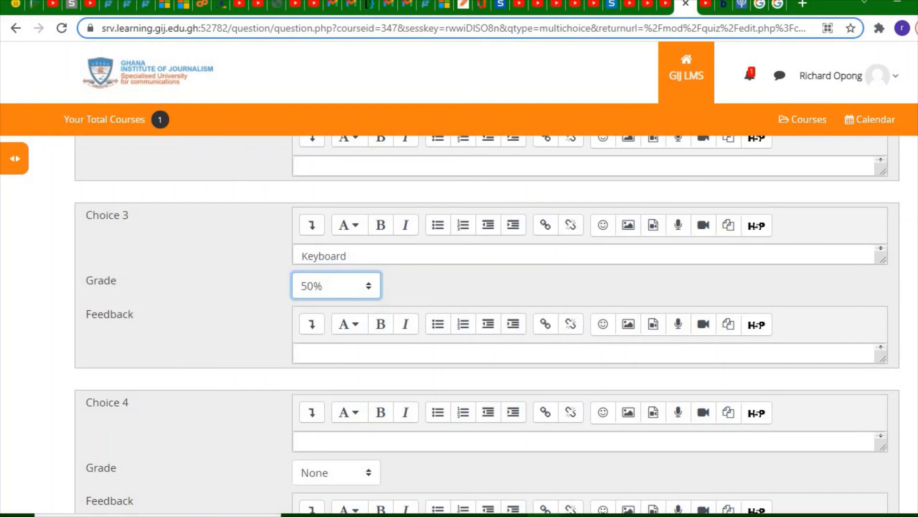
- Enter "Cable" as Choice 4 and "System Unit" as Choice 5, leaving the grade of Choice 4 at None
scroll(398, 349, "down", 3)
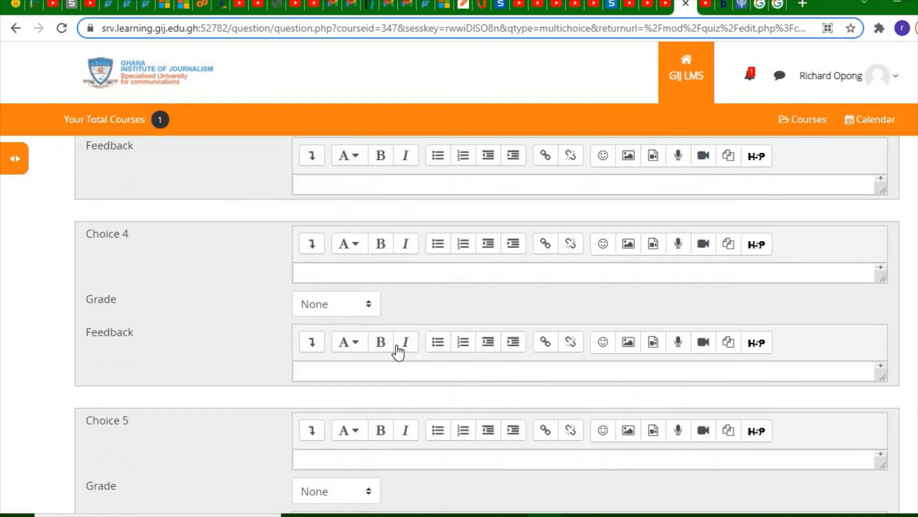
left_click(385, 274)
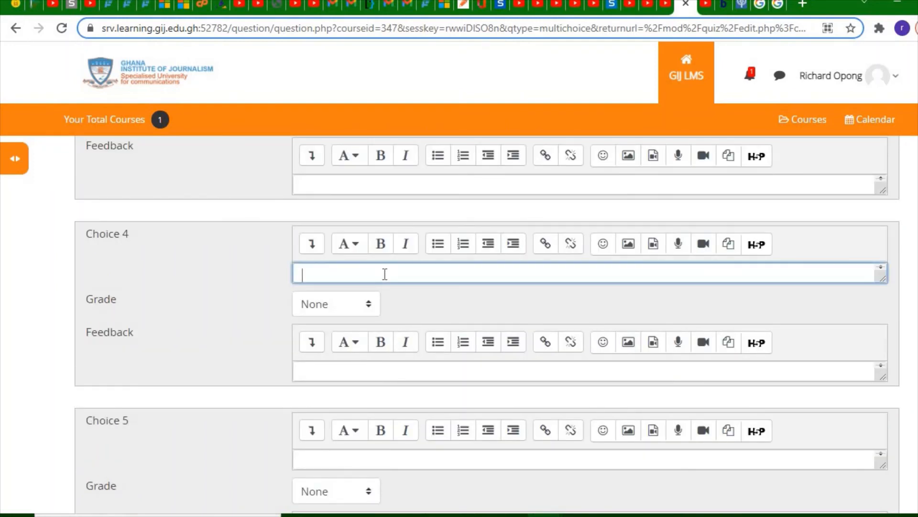
type("Cable")
left_click(334, 456)
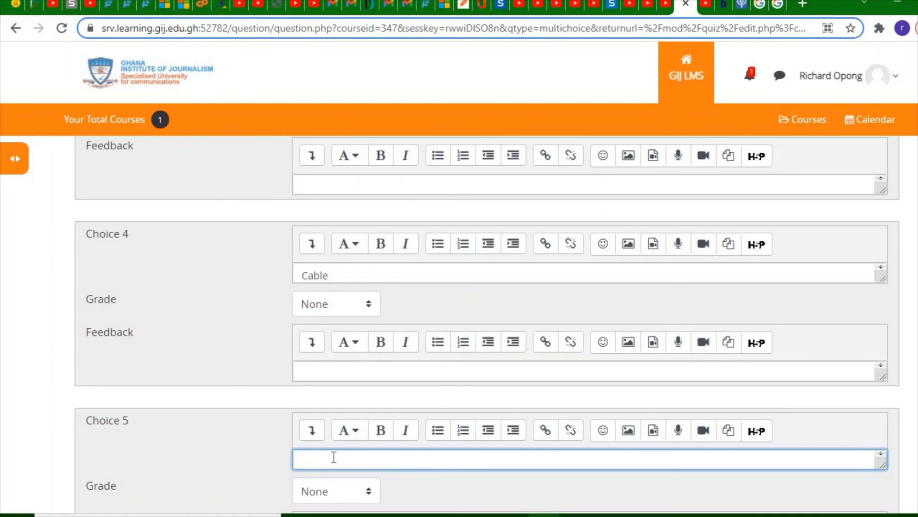
type("System Unit")
- Leave the grade of Choice 5 at None and save the multiple choice question to the quiz
scroll(485, 325, "down", 4)
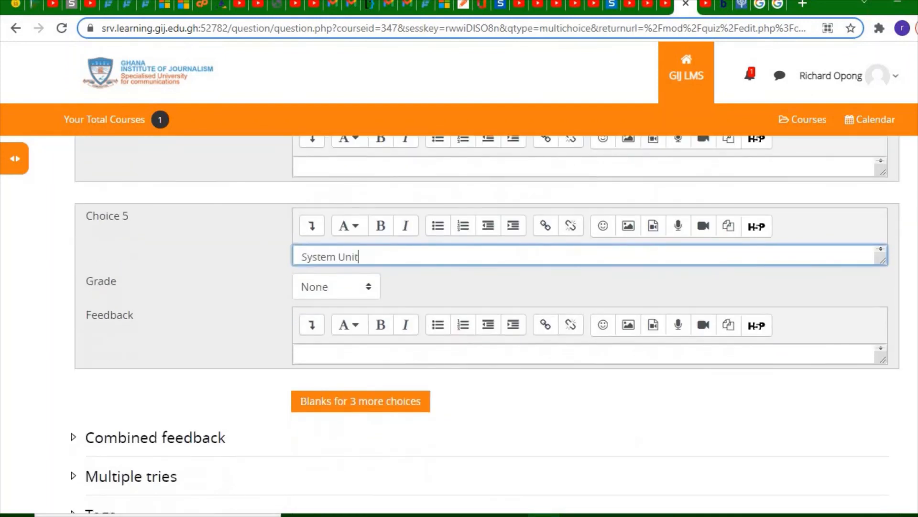
scroll(485, 263, "down", 3)
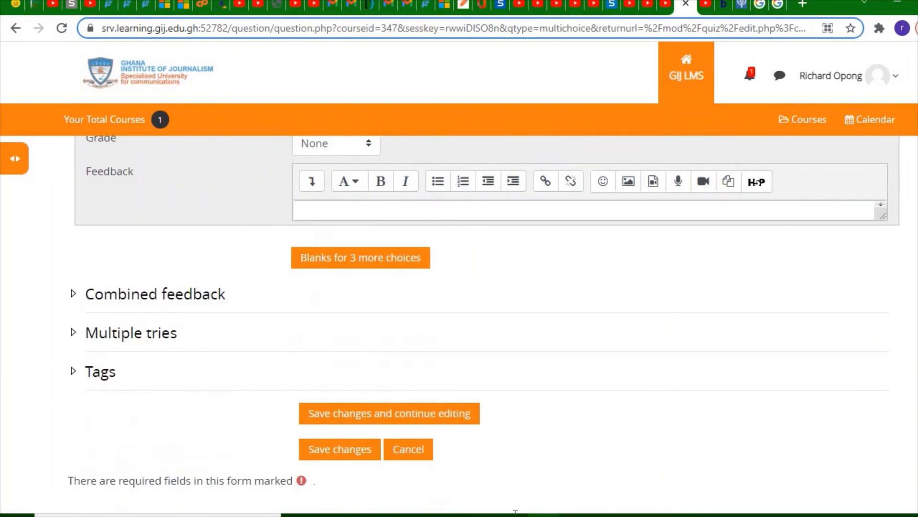
left_click(337, 450)
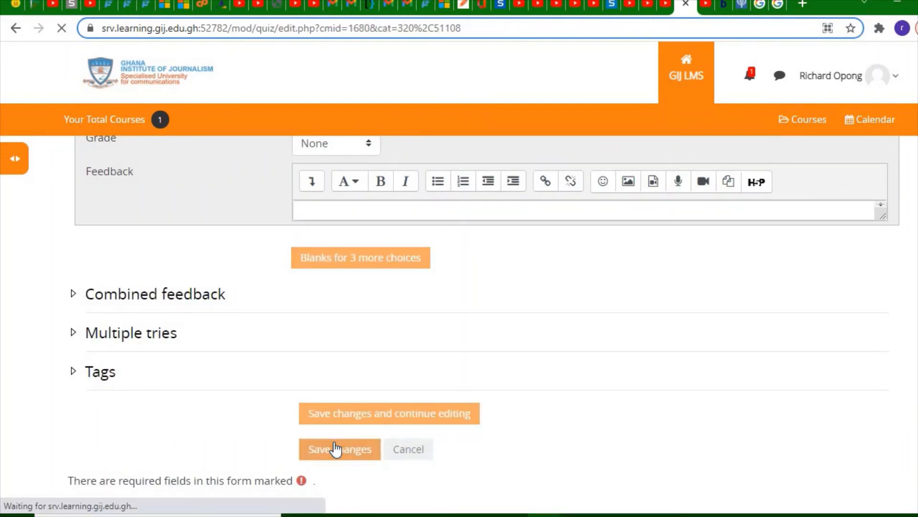
- Preview the multiple choice question on input devices from the quiz's question list and close the preview
scroll(486, 366, "down", 5)
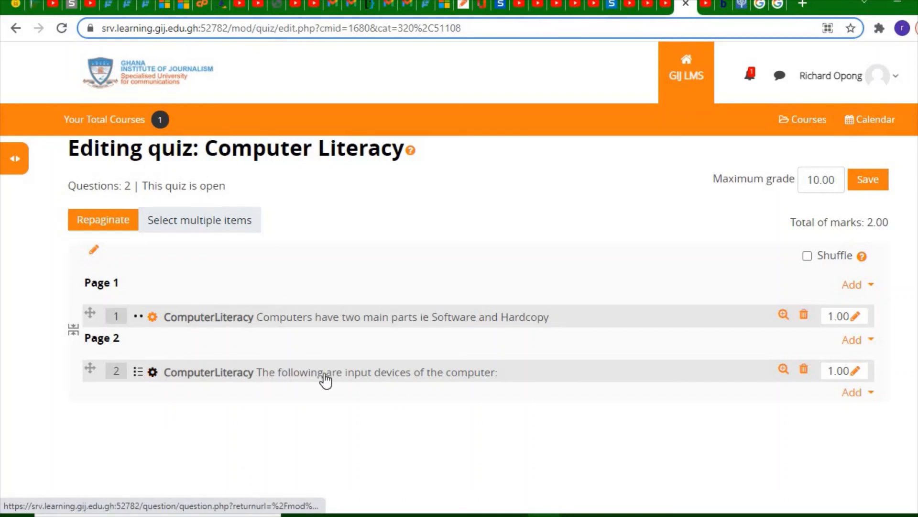
scroll(326, 380, "down", 3)
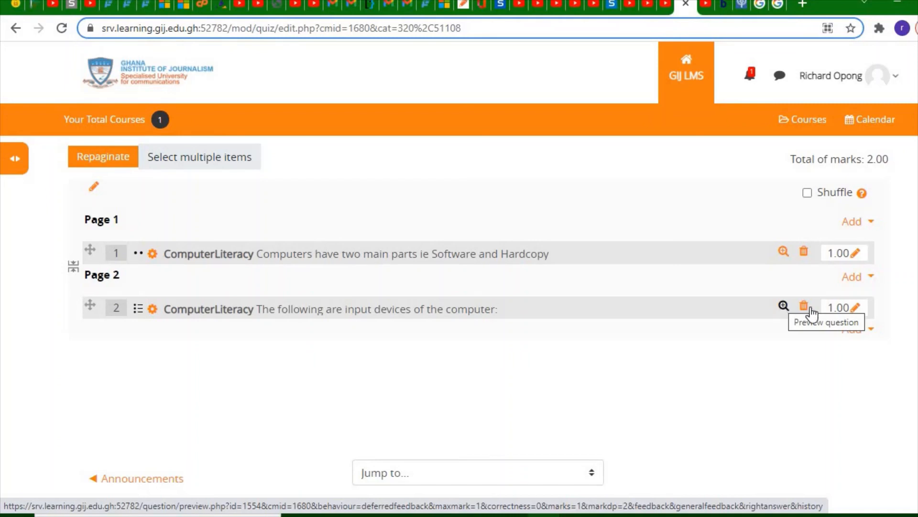
left_click(782, 306)
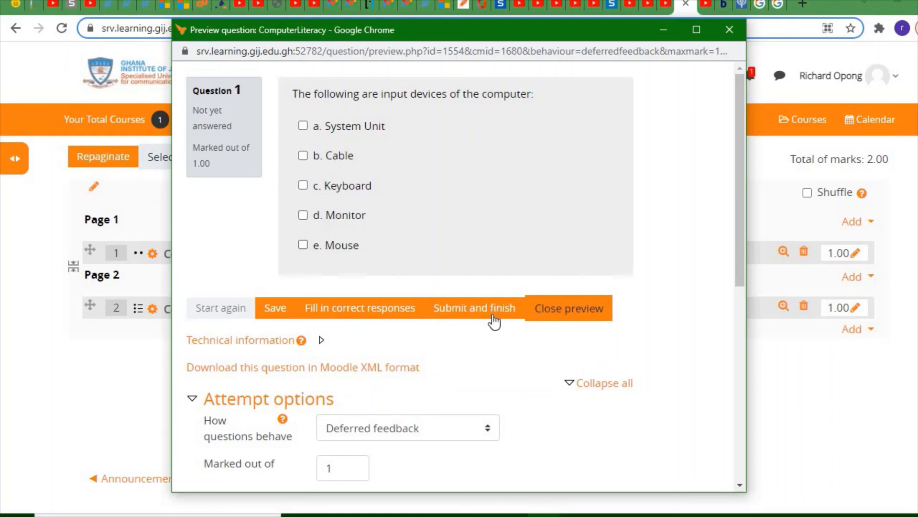
left_click(728, 28)
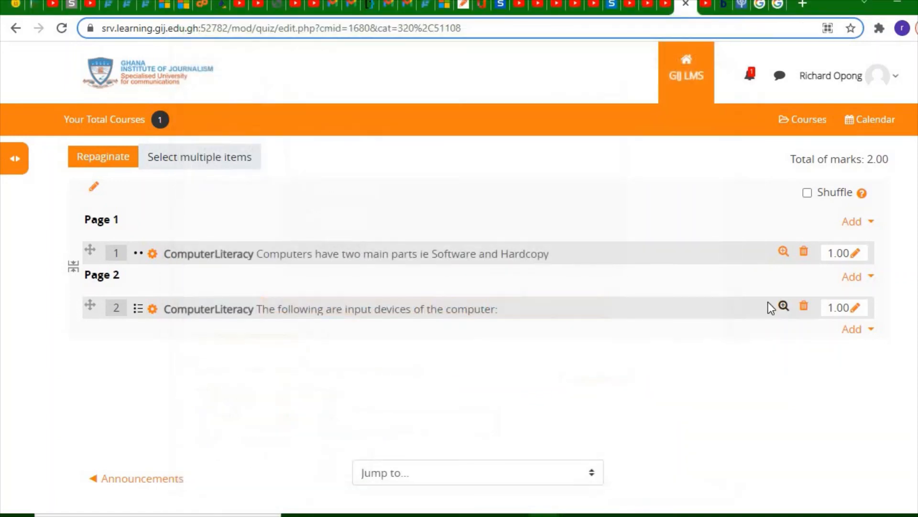
- Preview the True/False question on the two main parts of computers, look over its attempt options and close the preview
left_click(784, 252)
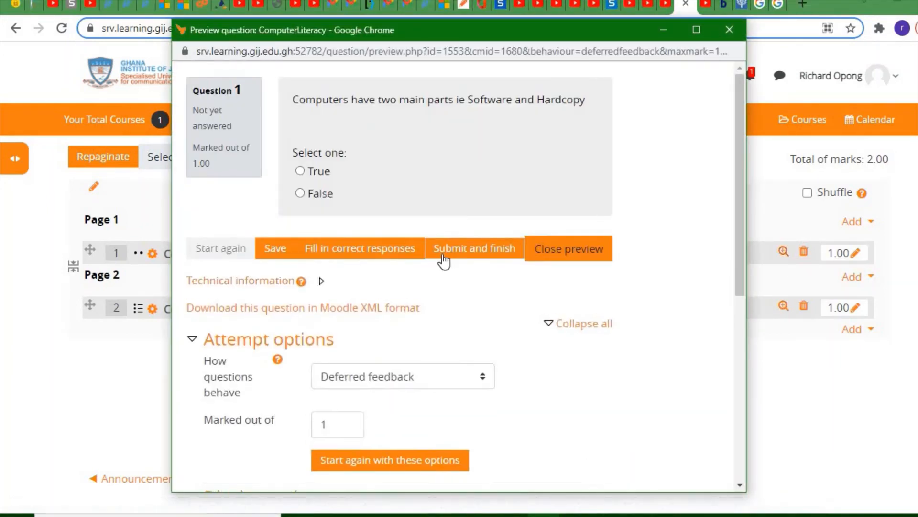
scroll(444, 262, "down", 1)
scroll(444, 261, "up", 1)
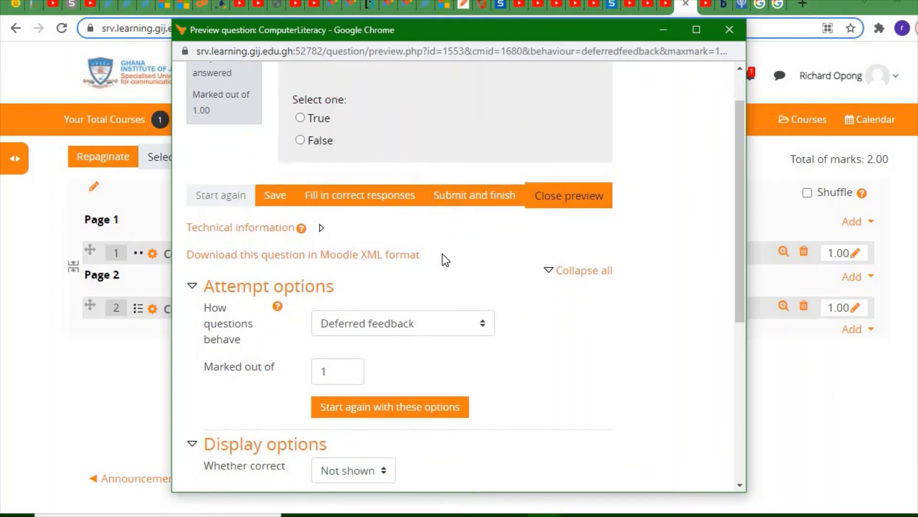
left_click(729, 30)
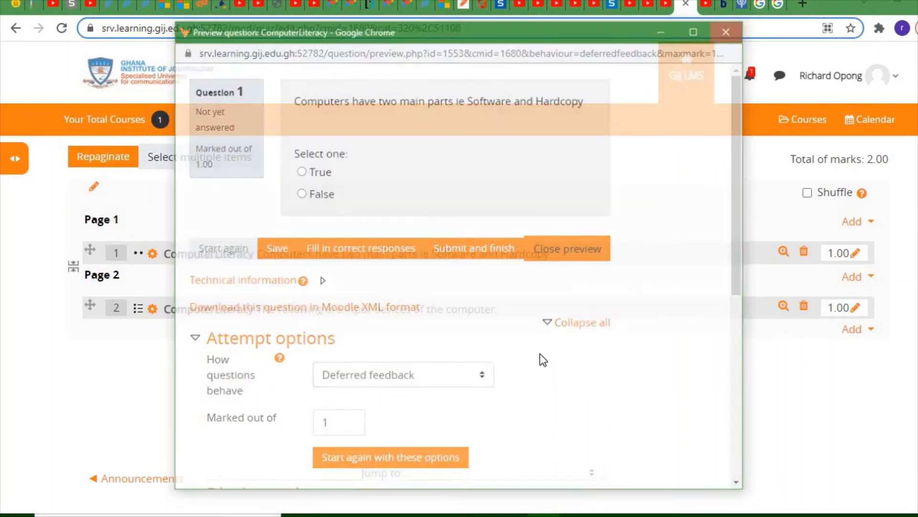